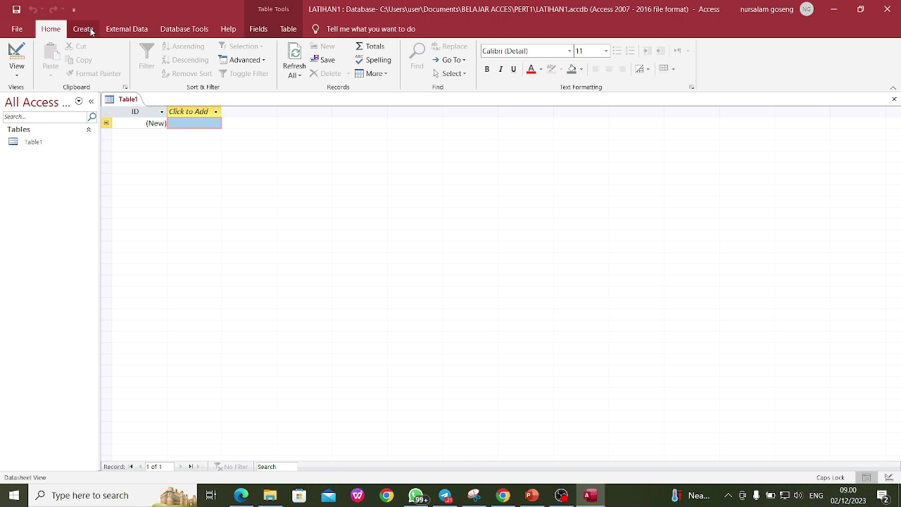
Create a new table in Design view and add a first field named NPSN
{"action": "left_click", "coordinate": [83, 29]}
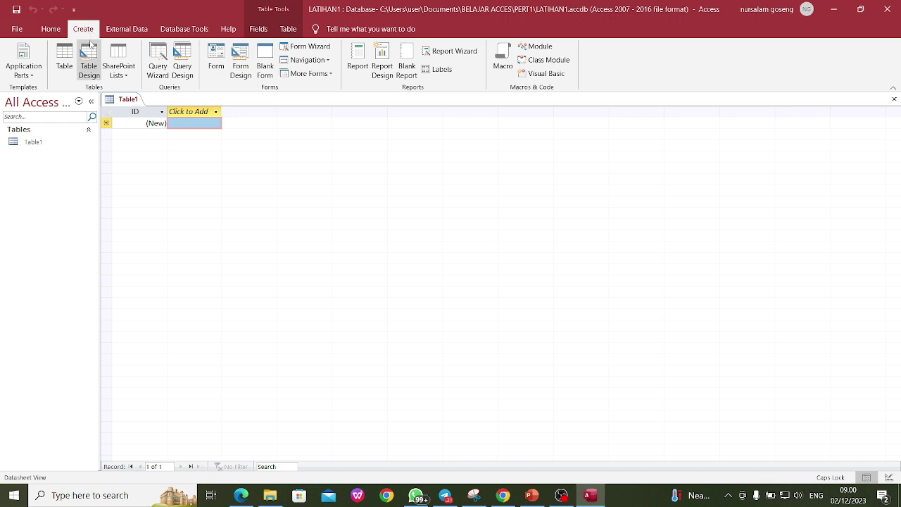
{"action": "left_click", "coordinate": [89, 63]}
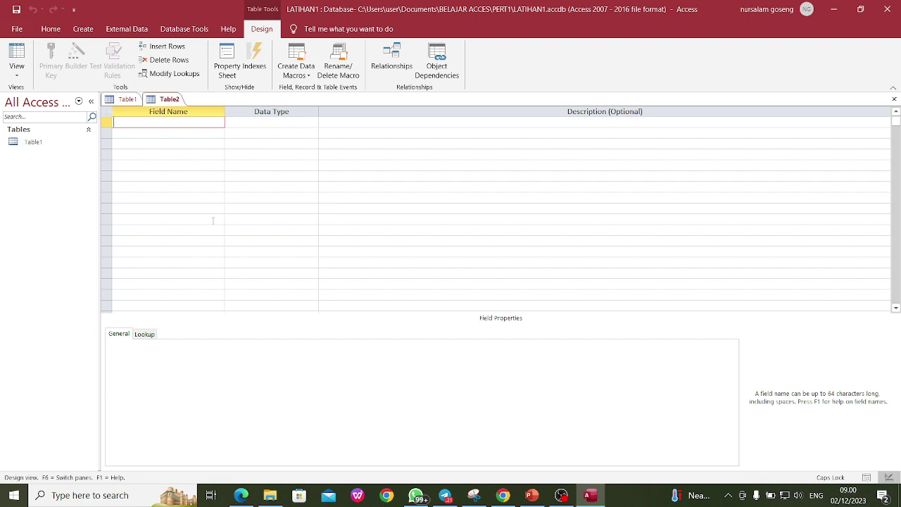
{"action": "type", "text": "NPSN"}
{"action": "key", "text": "Tab"}
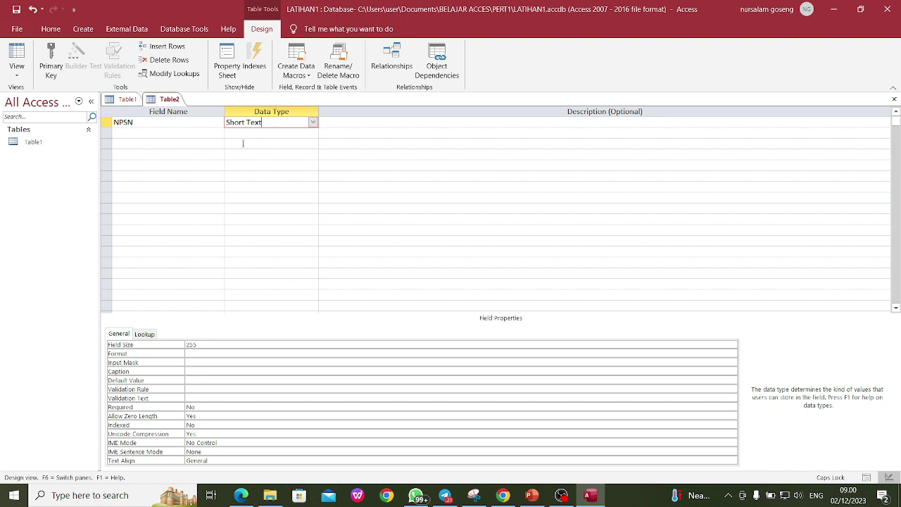
Try the Number data type for the NPSN field and look through its field size options
{"action": "left_click", "coordinate": [313, 122]}
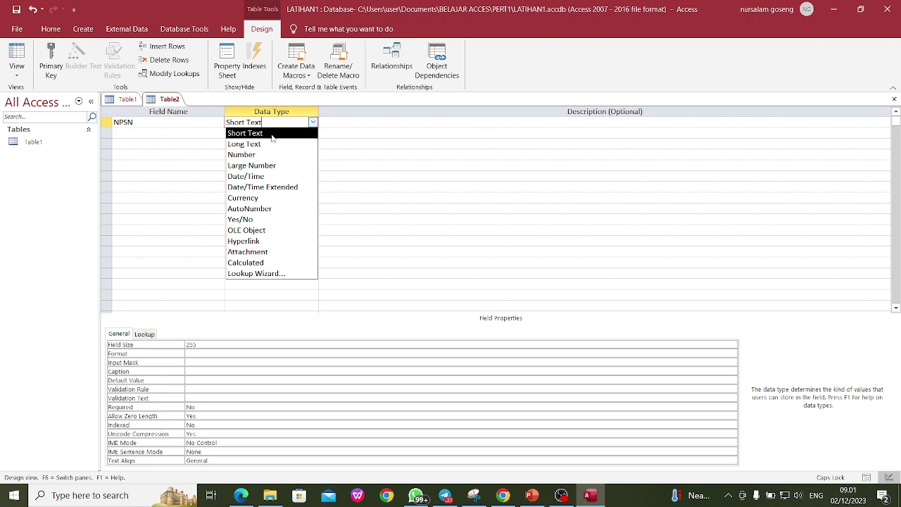
{"action": "left_click", "coordinate": [245, 155]}
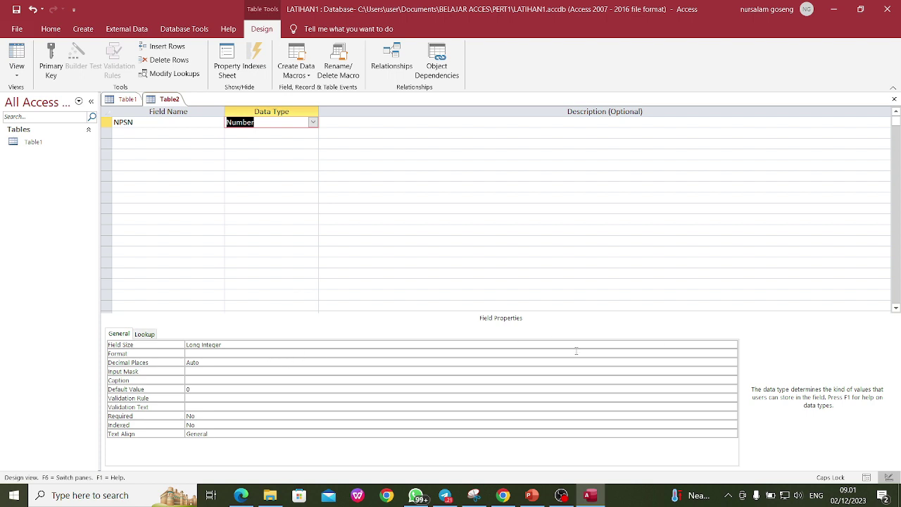
{"action": "left_click", "coordinate": [237, 344]}
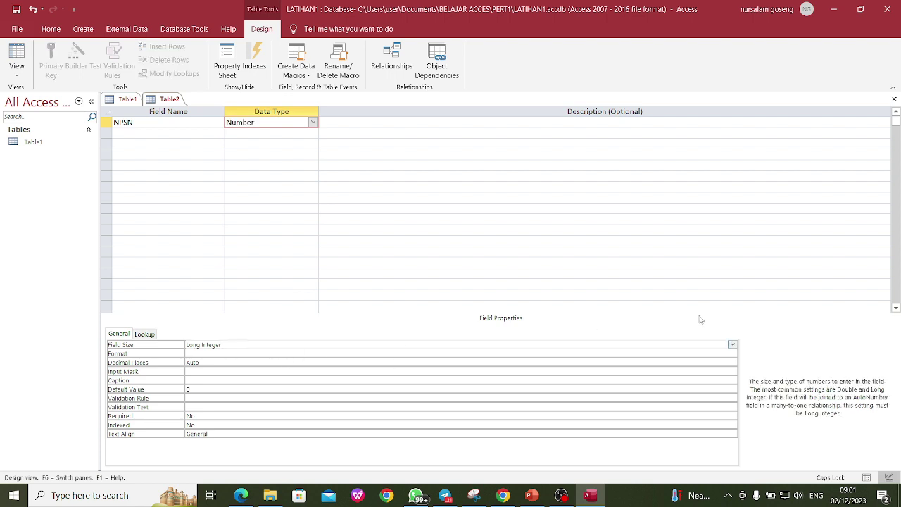
{"action": "left_click", "coordinate": [732, 346]}
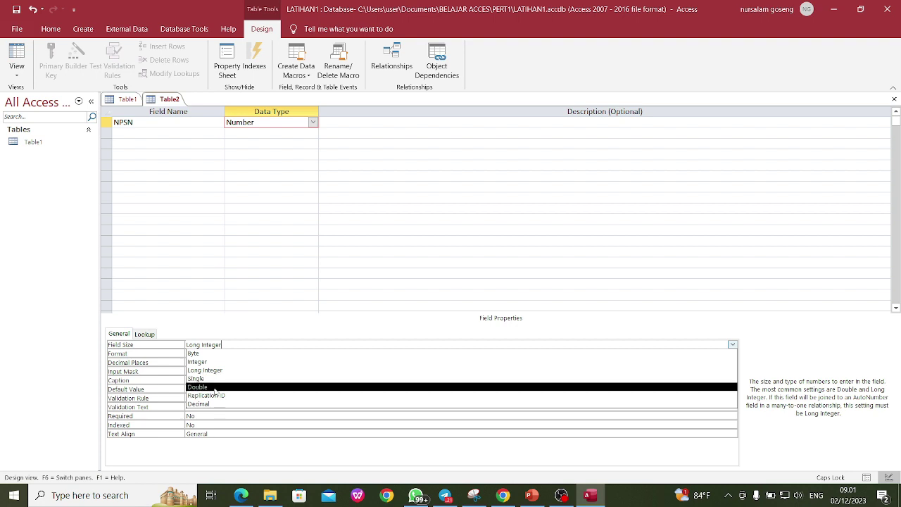
{"action": "left_click", "coordinate": [421, 263]}
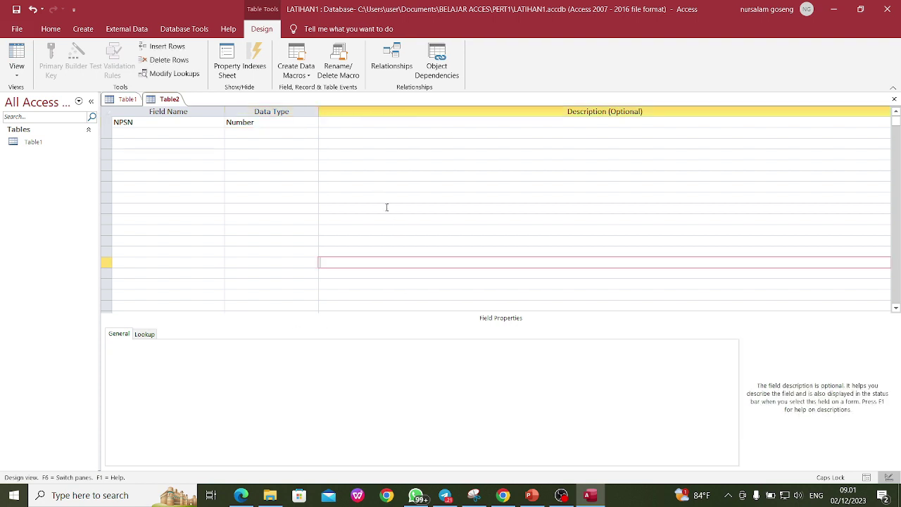
Set the data type of the NPSN field to Short Text
{"action": "left_click", "coordinate": [279, 124]}
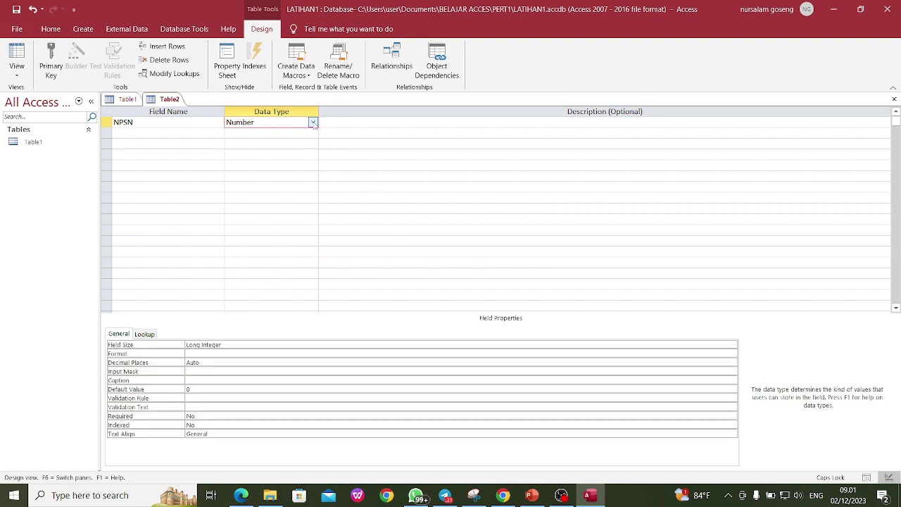
{"action": "left_click", "coordinate": [313, 122]}
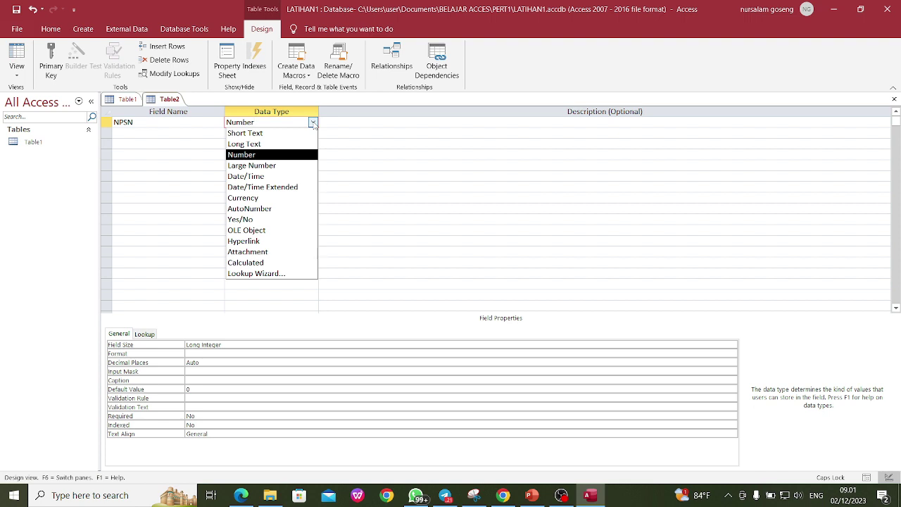
{"action": "left_click", "coordinate": [271, 133]}
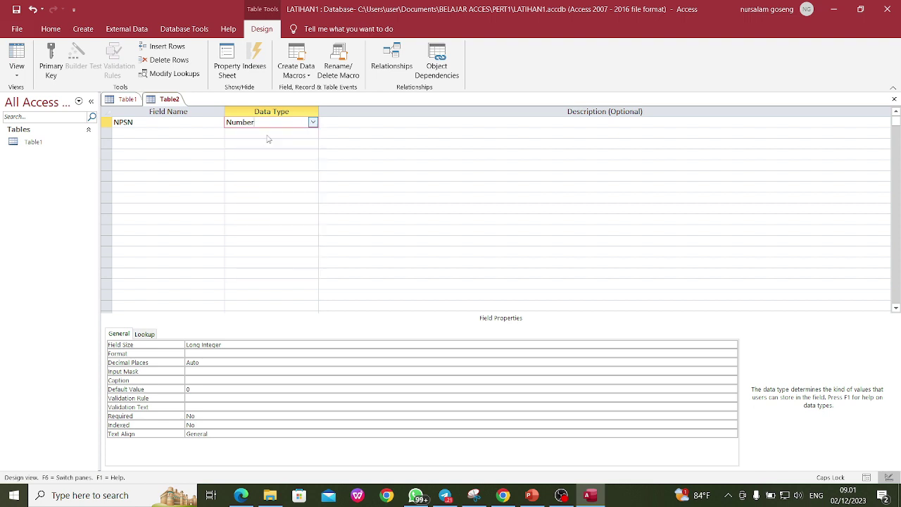
Add the fields NM_SKLH and JENJANG below NPSN, both with the Short Text data type
{"action": "left_click", "coordinate": [123, 132]}
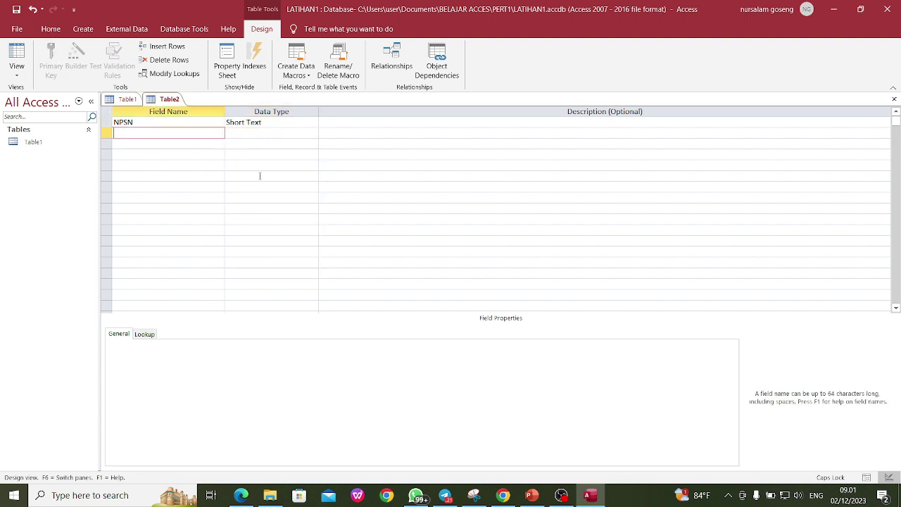
{"action": "type", "text": "NM_SKLH"}
{"action": "left_click", "coordinate": [249, 133]}
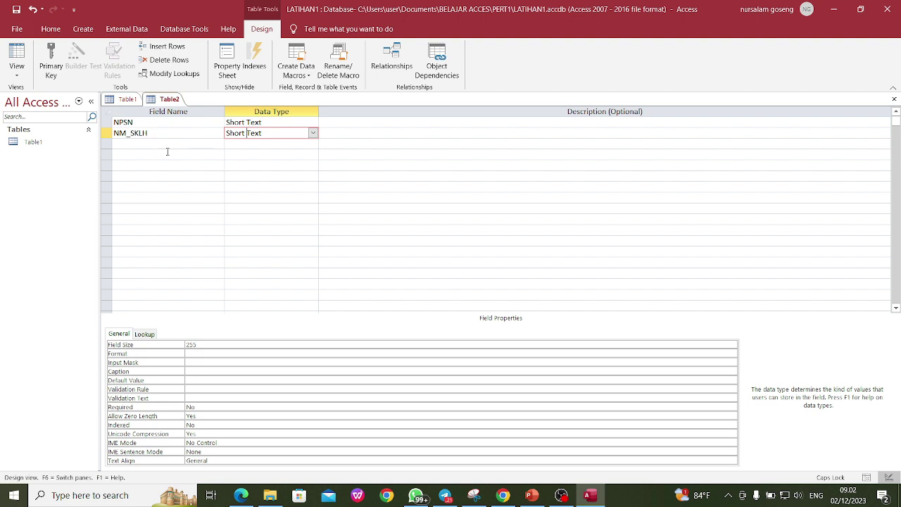
{"action": "left_click", "coordinate": [121, 143]}
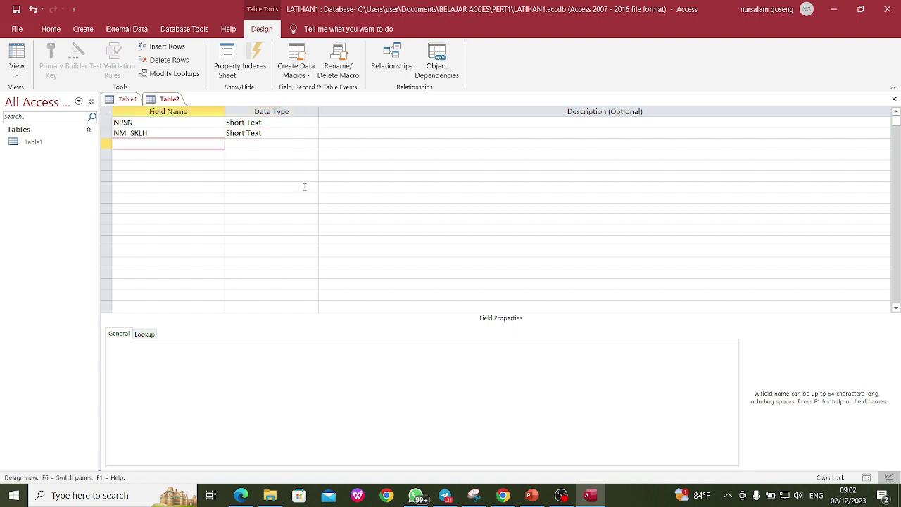
{"action": "type", "text": "JENJANG"}
{"action": "left_click", "coordinate": [264, 143]}
Add the fields ALAMAT and DESA below JENJANG, both with the Short Text data type
{"action": "left_click", "coordinate": [160, 157]}
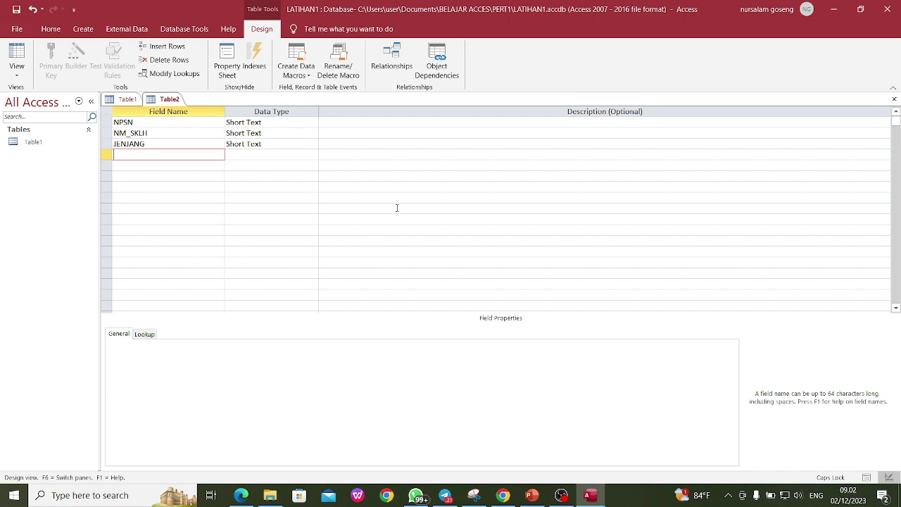
{"action": "type", "text": "ALAMAT"}
{"action": "key", "text": "Tab"}
{"action": "left_click", "coordinate": [140, 165]}
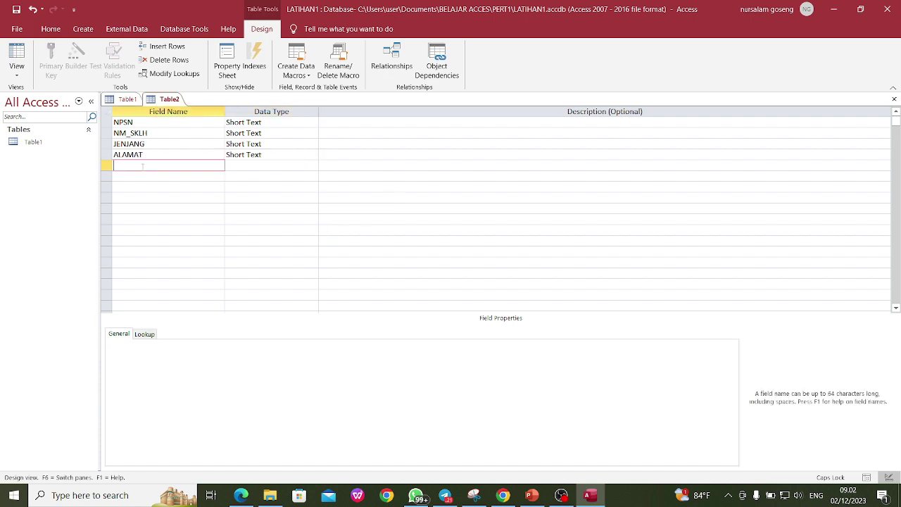
{"action": "type", "text": "DESA"}
{"action": "key", "text": "Tab"}
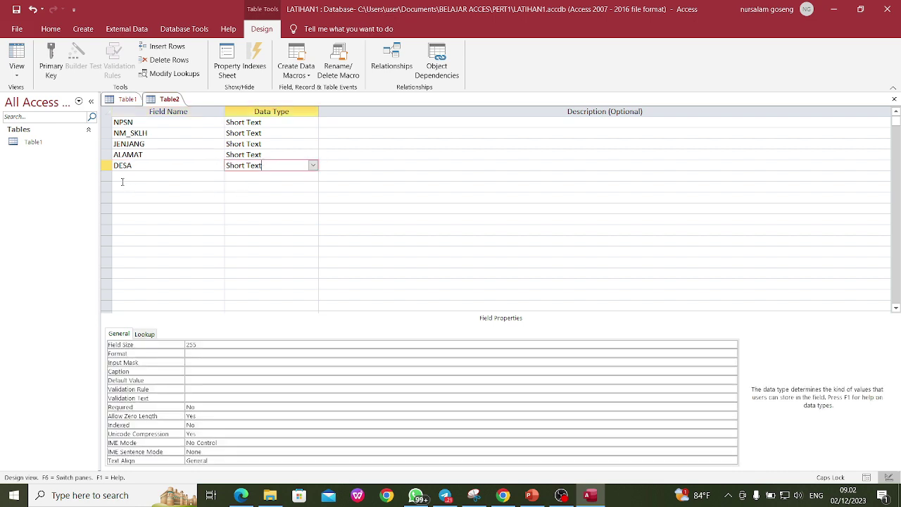
Add a Short Text field named KECAMATAN below DESA
{"action": "left_click", "coordinate": [123, 178]}
{"action": "type", "text": "KECAN"}
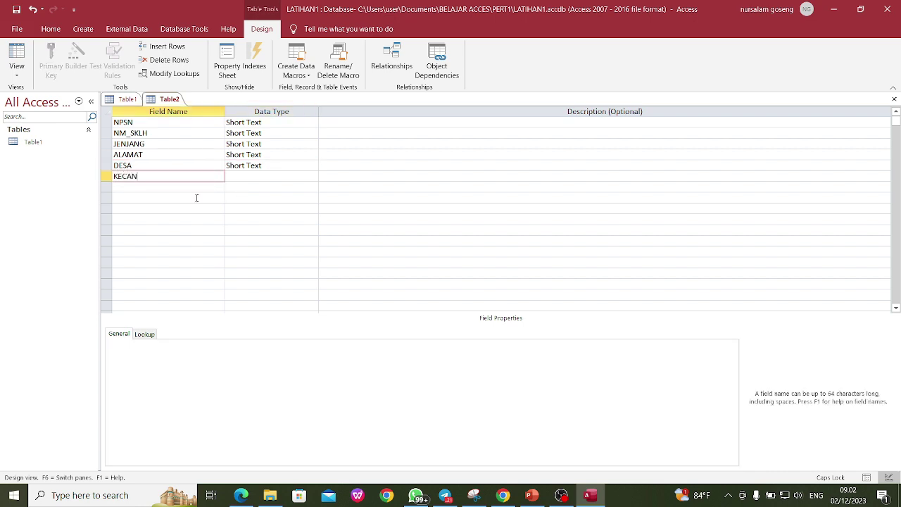
{"action": "key", "text": "BackSpace"}
{"action": "type", "text": "MATAN"}
{"action": "key", "text": "Down"}
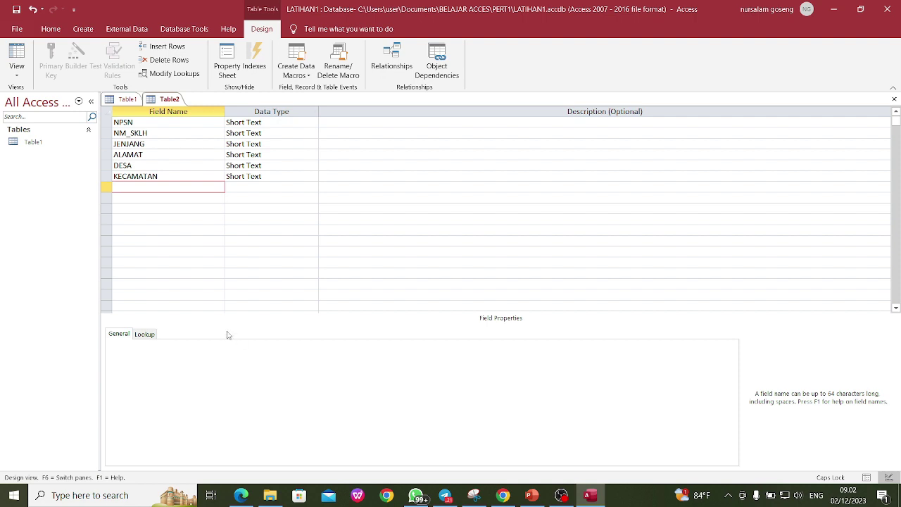
Add a field named ALOKASI_BOS below KECAMATAN with the Number data type
{"action": "type", "text": "ALOKASI_BOS"}
{"action": "left_click", "coordinate": [267, 190]}
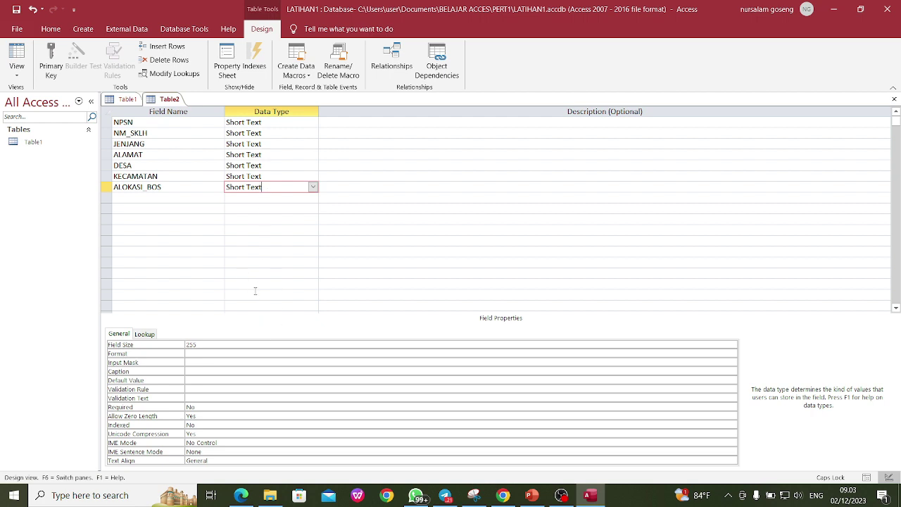
{"action": "left_click", "coordinate": [312, 186]}
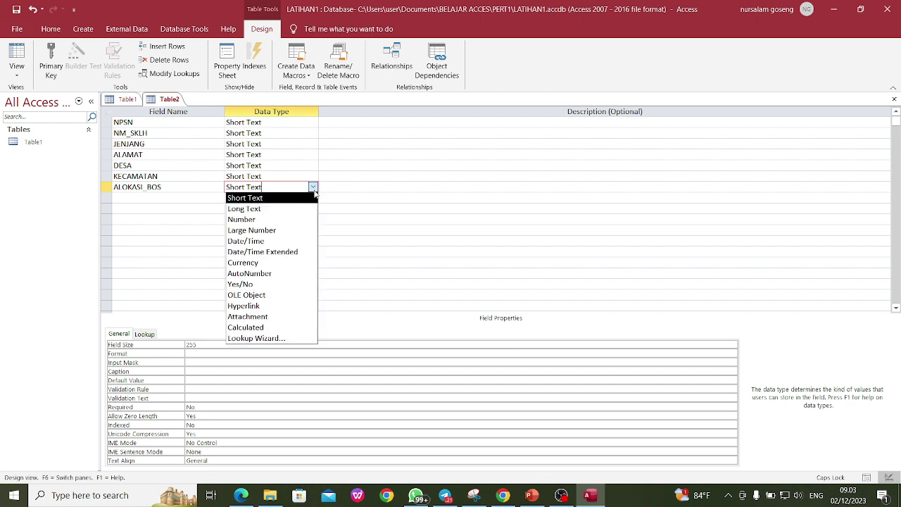
{"action": "left_click", "coordinate": [267, 220]}
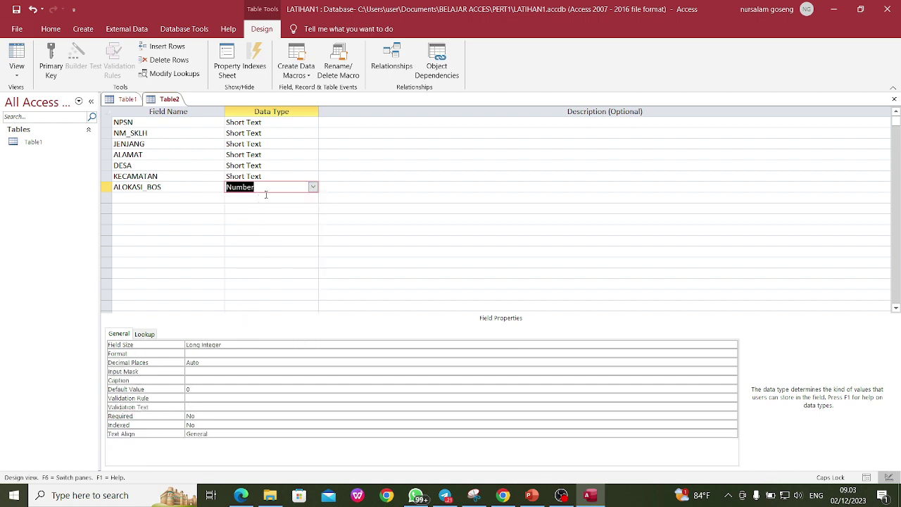
Configure the ALOKASI_BOS field with a Double field size, Standard format and 0 decimal places
{"action": "left_click", "coordinate": [246, 344]}
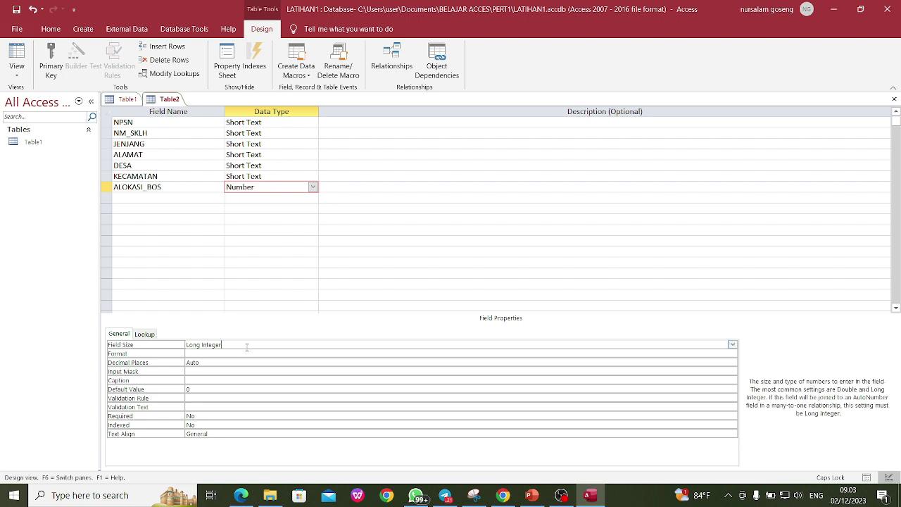
{"action": "left_click", "coordinate": [733, 344]}
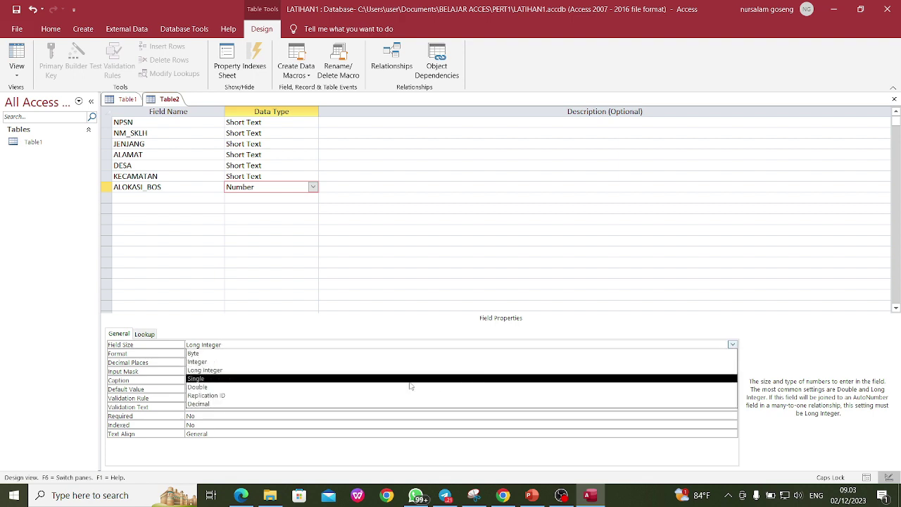
{"action": "left_click", "coordinate": [201, 386]}
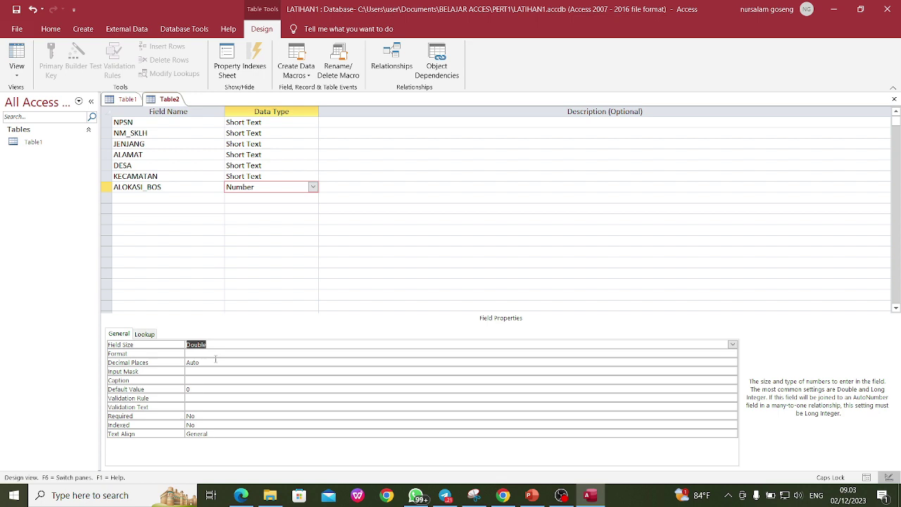
{"action": "left_click", "coordinate": [218, 354]}
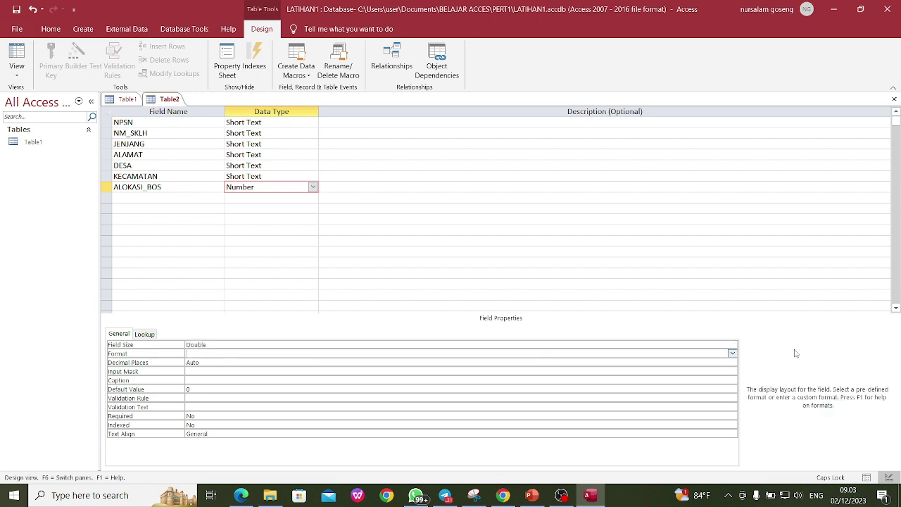
{"action": "left_click", "coordinate": [732, 353]}
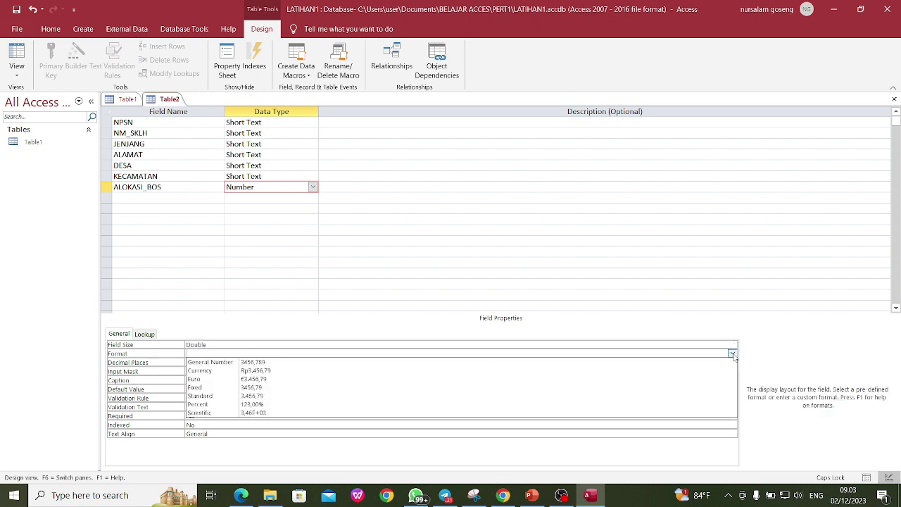
{"action": "left_click", "coordinate": [254, 396]}
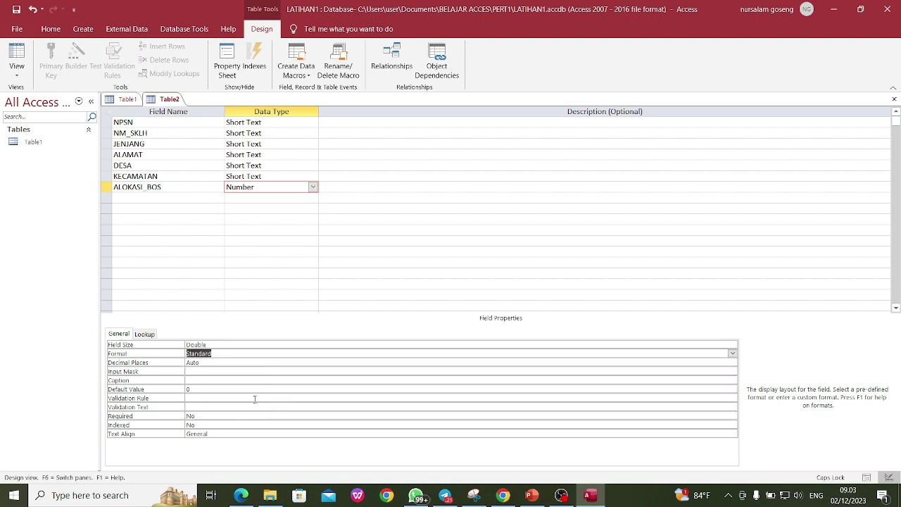
{"action": "left_click", "coordinate": [220, 363]}
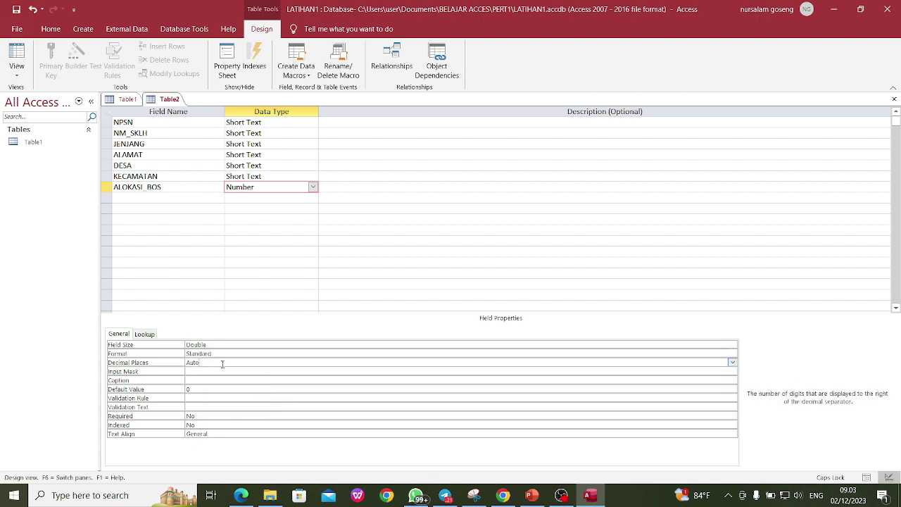
{"action": "left_click", "coordinate": [732, 363]}
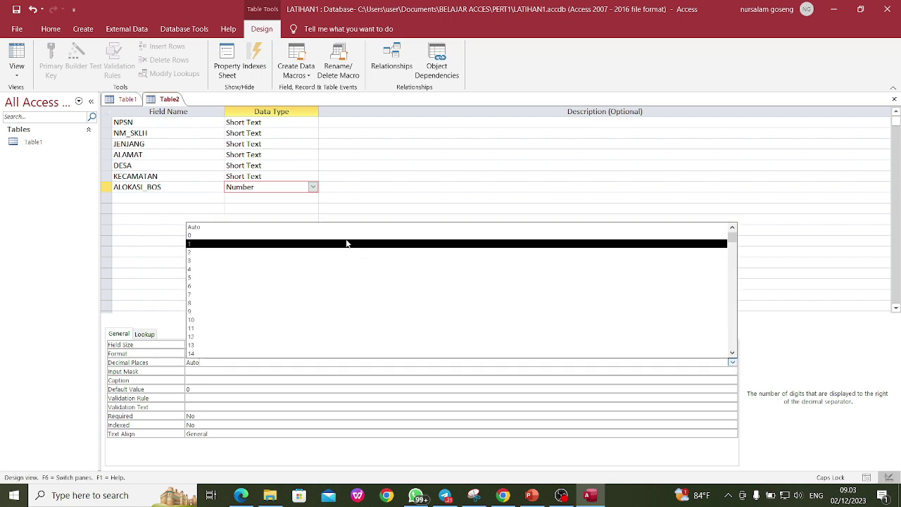
{"action": "left_click", "coordinate": [345, 236]}
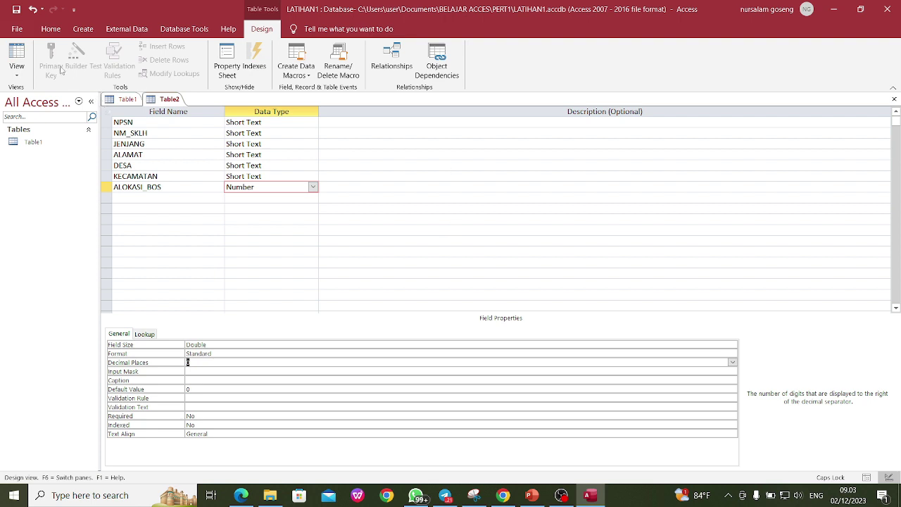
Save the new table under the name TBL_SEKOLAH
{"action": "left_click", "coordinate": [15, 9]}
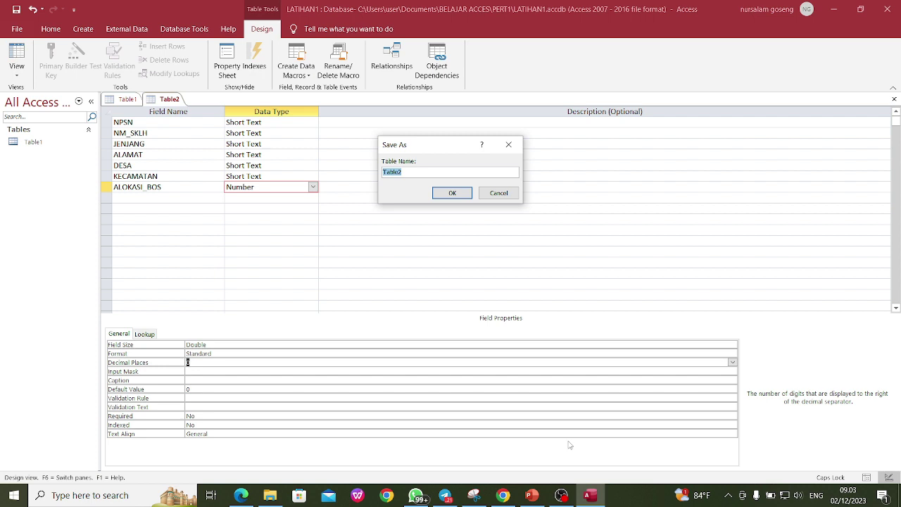
{"action": "type", "text": "T_DATA_SEKOLAH"}
{"action": "key", "text": "BackSpace"}
{"action": "key", "text": "BackSpace"}
{"action": "key", "text": "BackSpace"}
{"action": "key", "text": "BackSpace"}
{"action": "key", "text": "BackSpace"}
{"action": "key", "text": "BackSpace"}
{"action": "key", "text": "BackSpace"}
{"action": "key", "text": "BackSpace"}
{"action": "key", "text": "BackSpace"}
{"action": "key", "text": "BackSpace"}
{"action": "key", "text": "BackSpace"}
{"action": "key", "text": "BackSpace"}
{"action": "key", "text": "BackSpace"}
{"action": "type", "text": "BL_SEKOLAH"}
{"action": "left_click", "coordinate": [451, 193]}
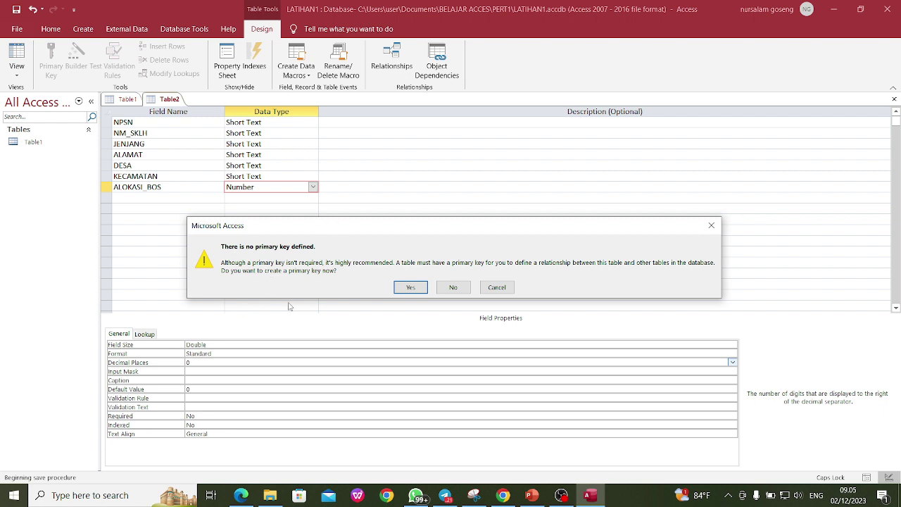
Accept the automatic creation of a primary key and switch TBL_SEKOLAH to Datasheet view
{"action": "left_click", "coordinate": [411, 287]}
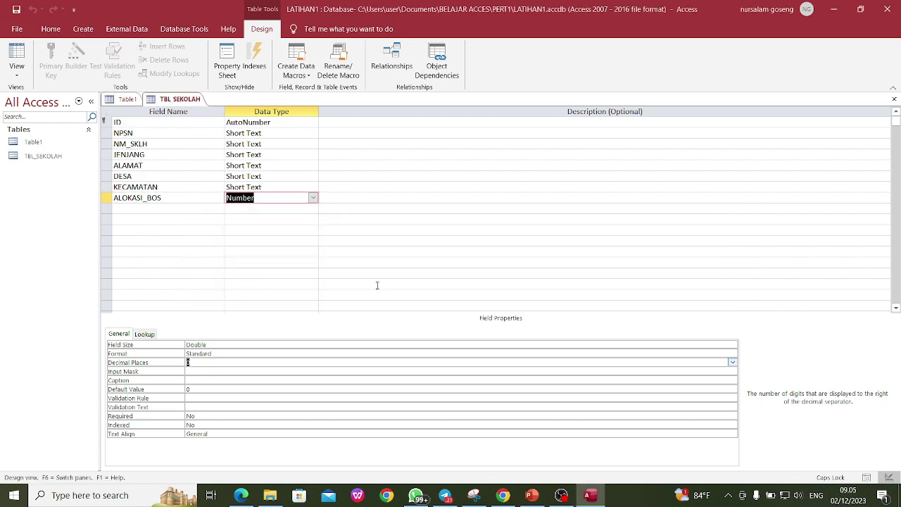
{"action": "left_click", "coordinate": [17, 57]}
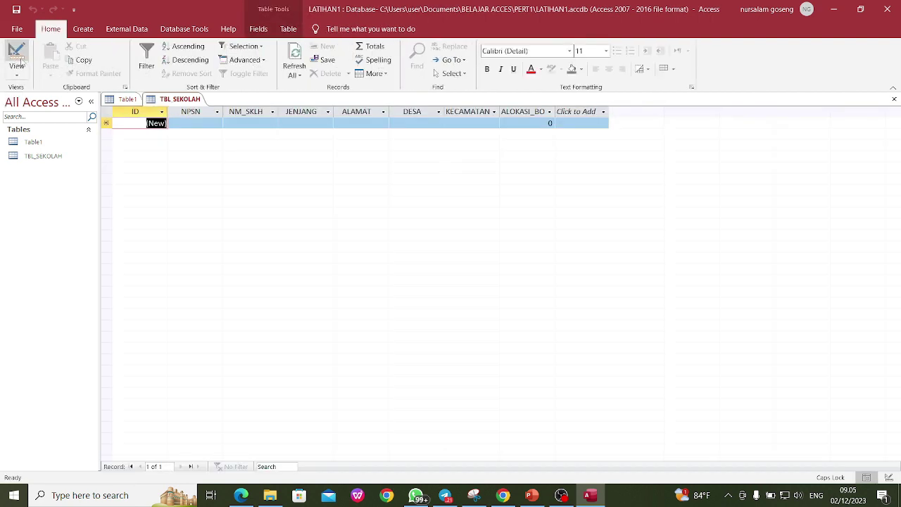
Widen the NPSN column in the TBL_SEKOLAH datasheet to about twice its width
{"action": "left_click", "coordinate": [204, 125]}
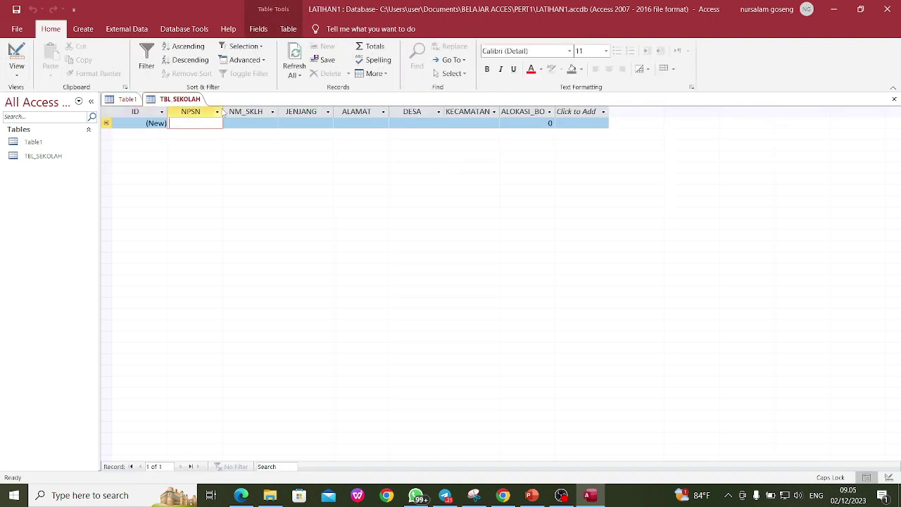
{"action": "left_click_drag", "start_coordinate": [223, 109], "coordinate": [276, 111]}
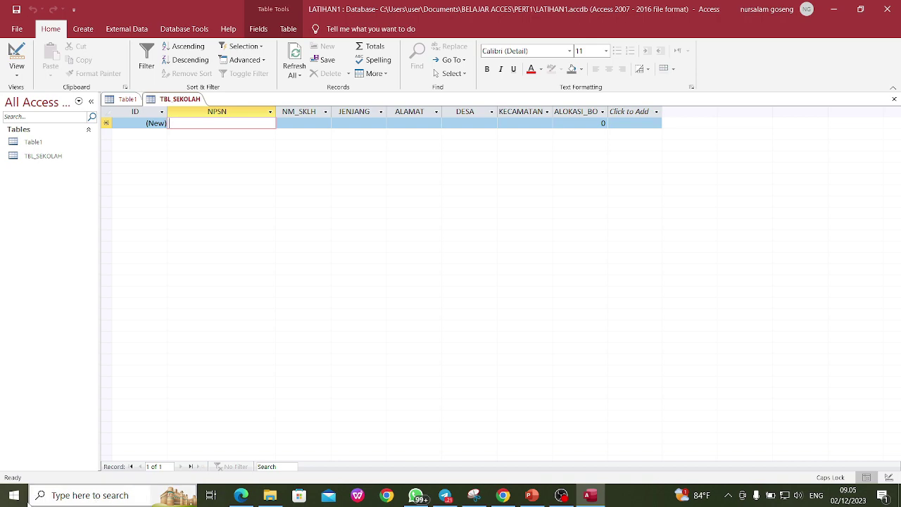
Start Excel, open the recent workbook TABEL_SEKOLAH2 and go to the first rows of its school list
{"action": "left_click", "coordinate": [26, 502]}
{"action": "left_click", "coordinate": [223, 450]}
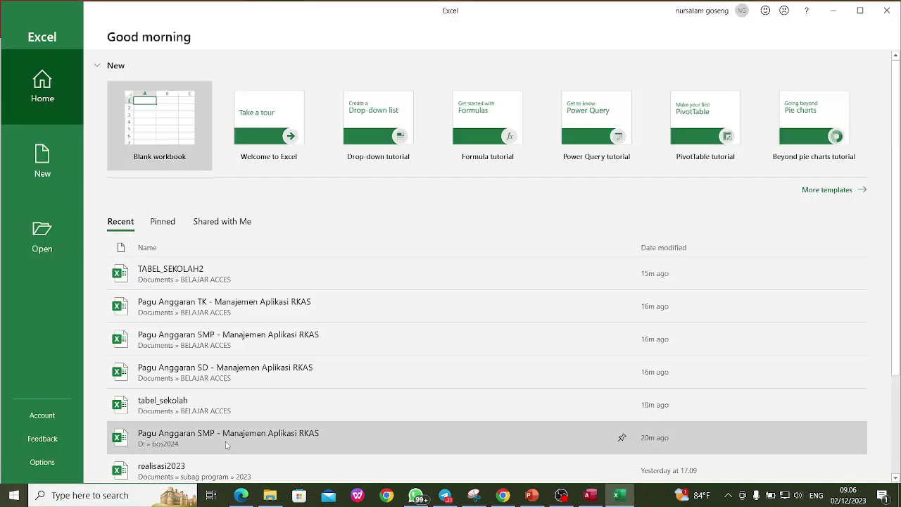
{"action": "left_click", "coordinate": [190, 278]}
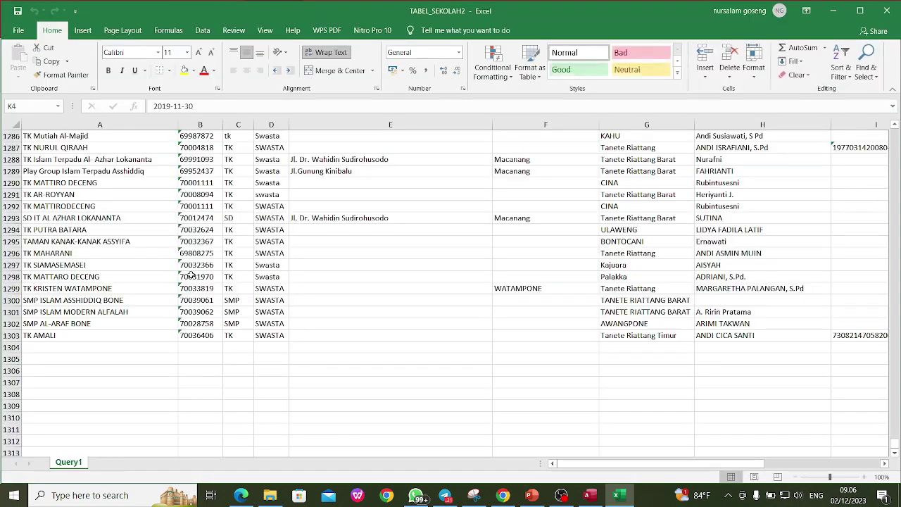
{"action": "scroll", "coordinate": [781, 287], "scroll_direction": "up", "scroll_amount": 8}
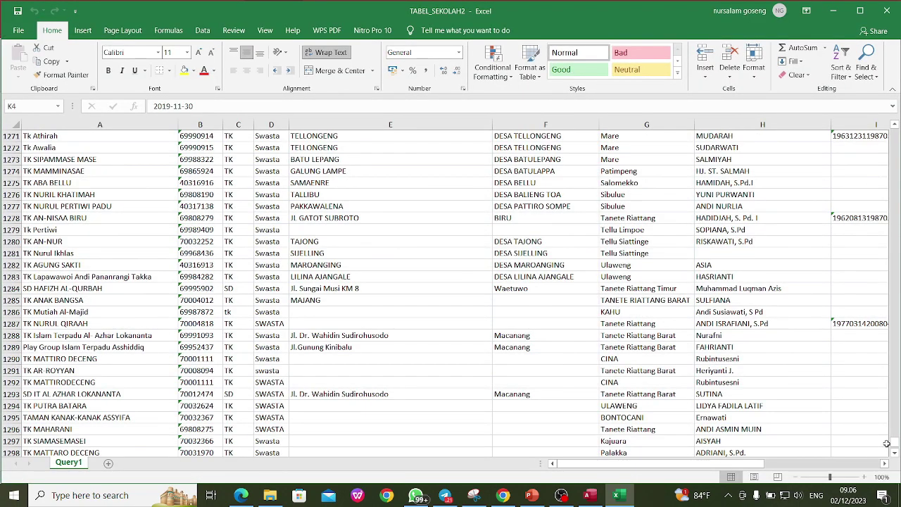
{"action": "left_click_drag", "start_coordinate": [861, 222], "coordinate": [867, 34]}
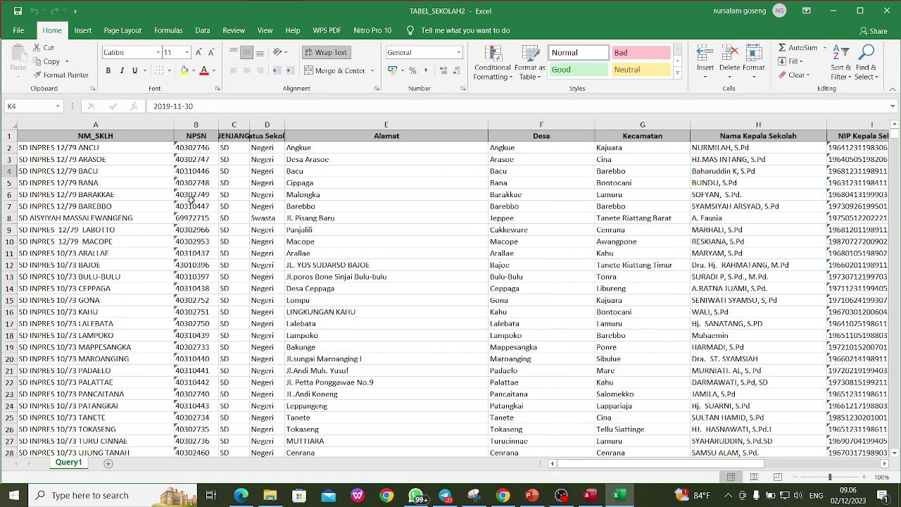
Copy the NPSN of SD INPRES 12/79 ANCU from the workbook into the NPSN field of the first TBL_SEKOLAH record in Access
{"action": "left_click", "coordinate": [190, 148]}
{"action": "left_click_drag", "start_coordinate": [210, 148], "coordinate": [170, 148]}
{"action": "key", "text": "ctrl+c"}
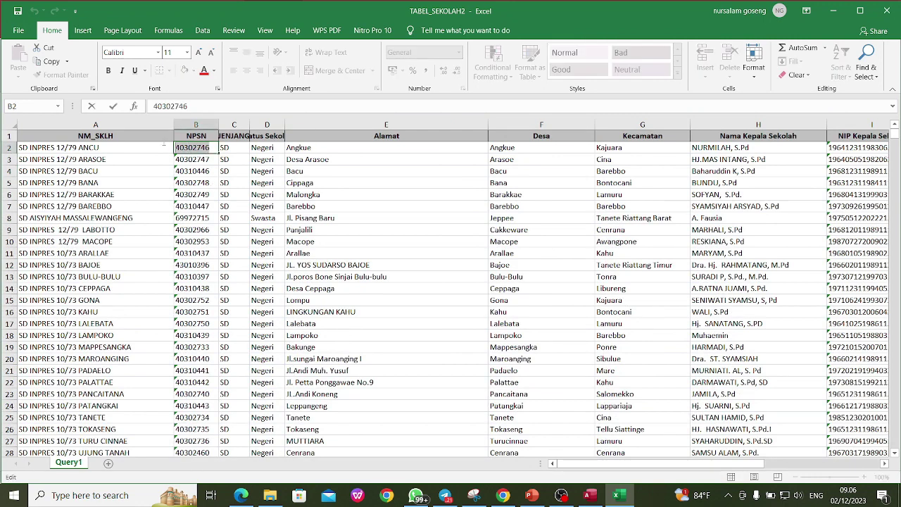
{"action": "left_click", "coordinate": [51, 61]}
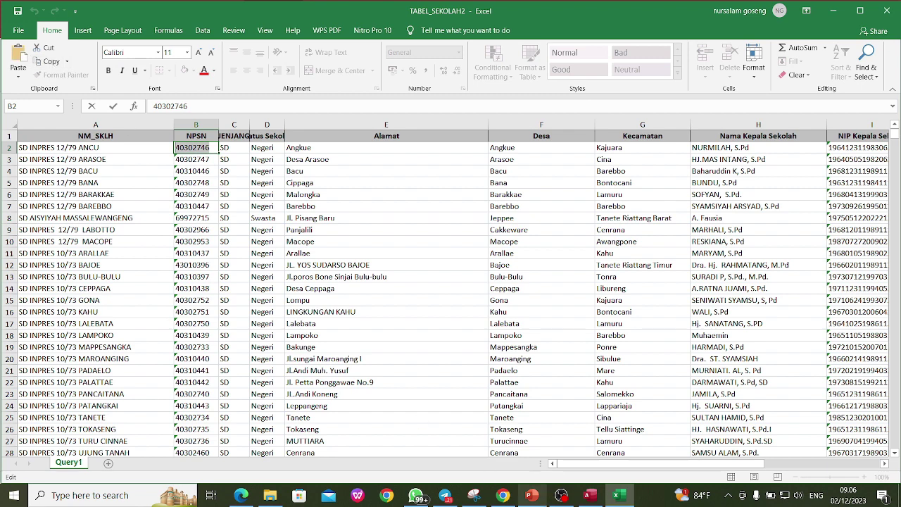
{"action": "left_click", "coordinate": [587, 496]}
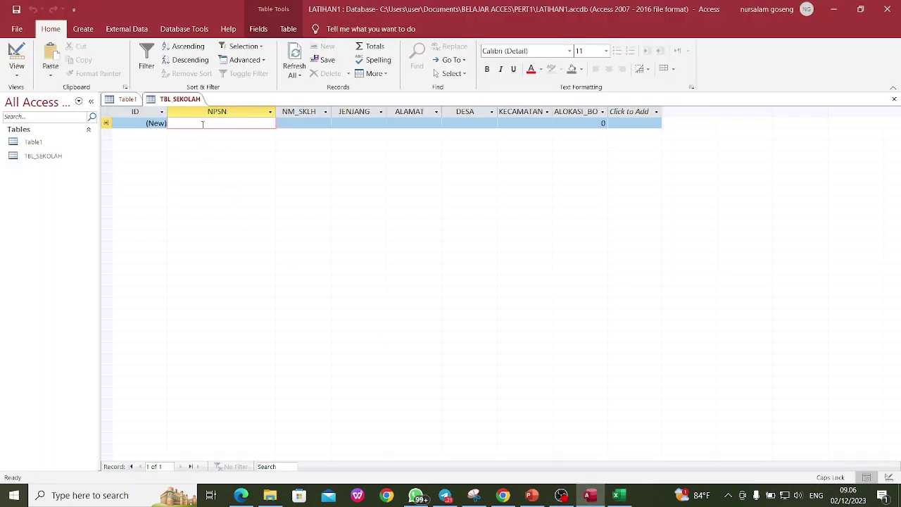
{"action": "key", "text": "ctrl+v"}
{"action": "key", "text": "Tab"}
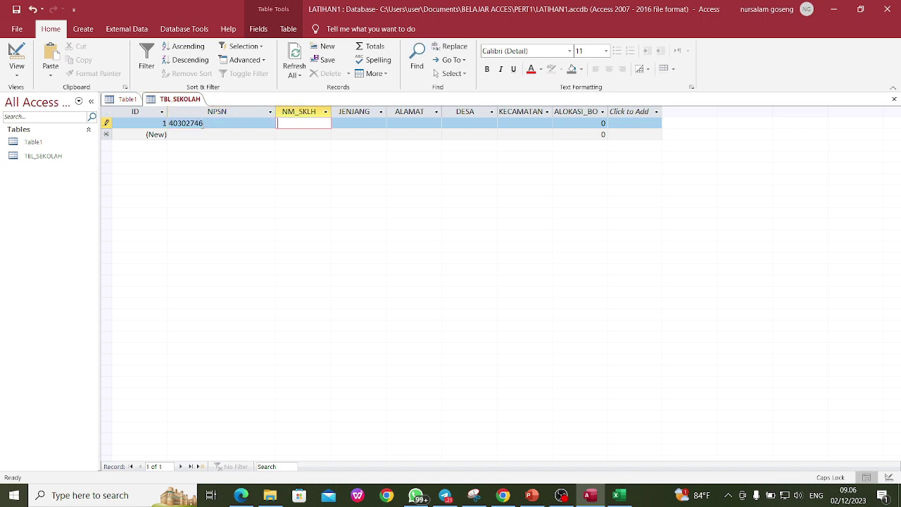
Enter SD INPRES 12/79 ANCU as NM_SKLH and SD as JENJANG in the first record
{"action": "type", "text": "SD IN"}
{"action": "type", "text": "PRES 12/"}
{"action": "type", "text": "79"}
{"action": "type", "text": " ANCU"}
{"action": "key", "text": "Tab"}
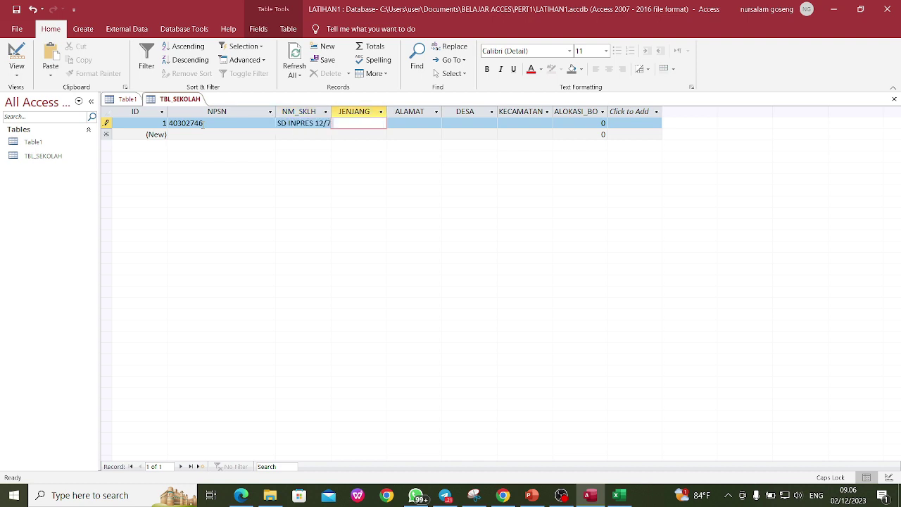
{"action": "type", "text": "SD"}
{"action": "key", "text": "Tab"}
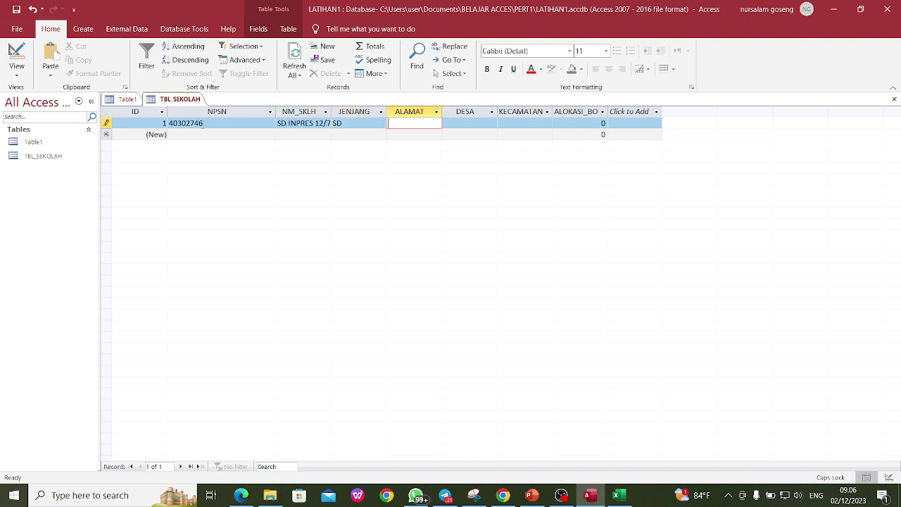
Set the first record's KECAMATAN to KAJUARA, leaving ALAMAT and DESA empty
{"action": "key", "text": "Tab"}
{"action": "key", "text": "Tab"}
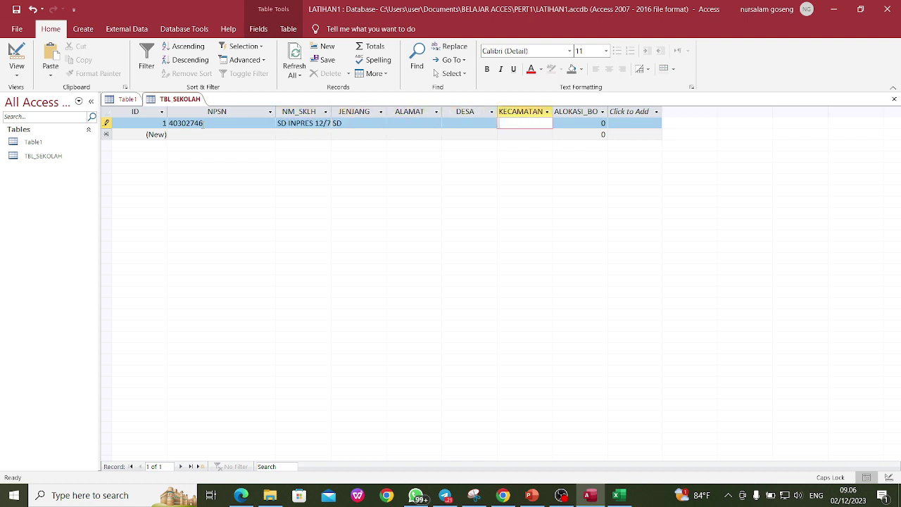
{"action": "type", "text": "KAJUARA"}
Check the school's address in the Excel workbook and enter ANGKUE as both ALAMAT and DESA of the first record in Access
{"action": "left_click", "coordinate": [404, 122]}
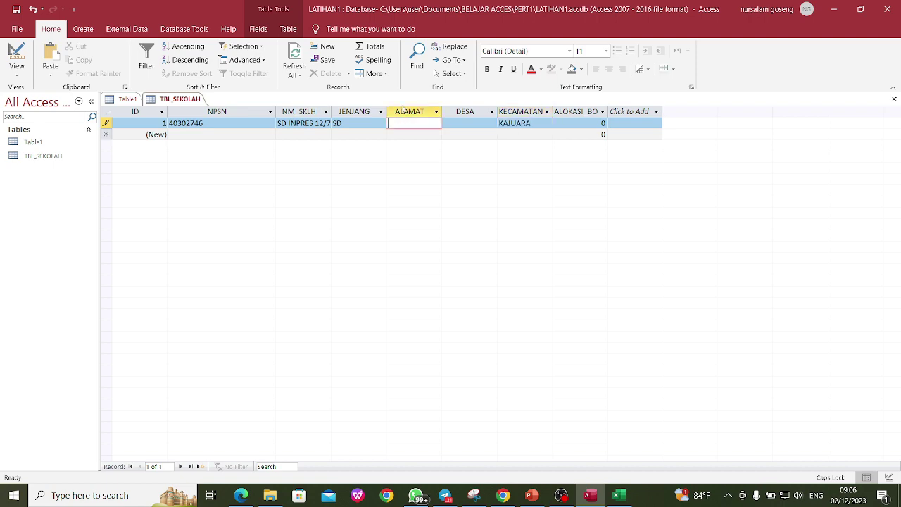
{"action": "left_click", "coordinate": [618, 494]}
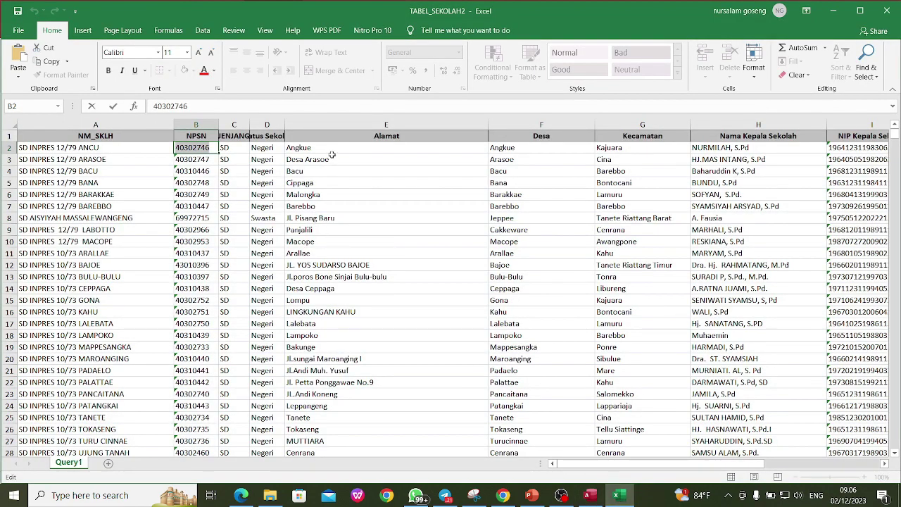
{"action": "left_click", "coordinate": [590, 495]}
{"action": "type", "text": "ANGKUE"}
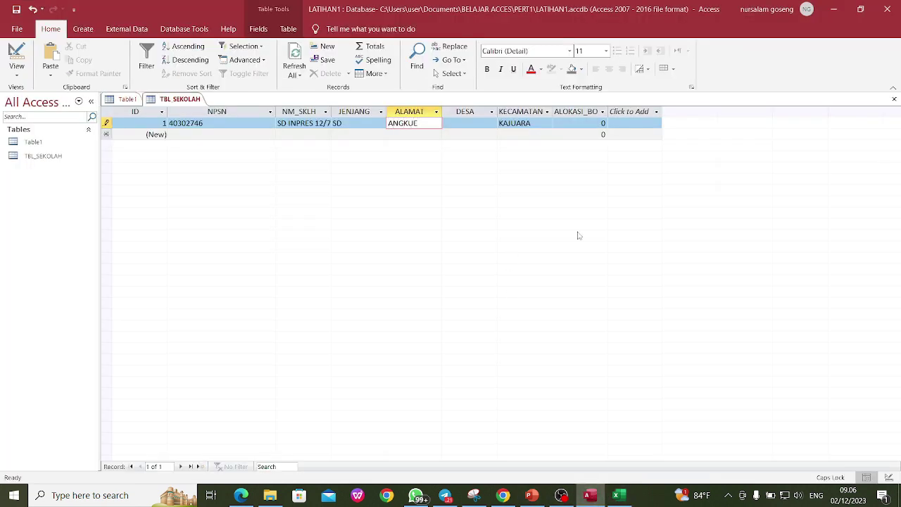
{"action": "left_click", "coordinate": [467, 121]}
{"action": "type", "text": "ANGKUE"}
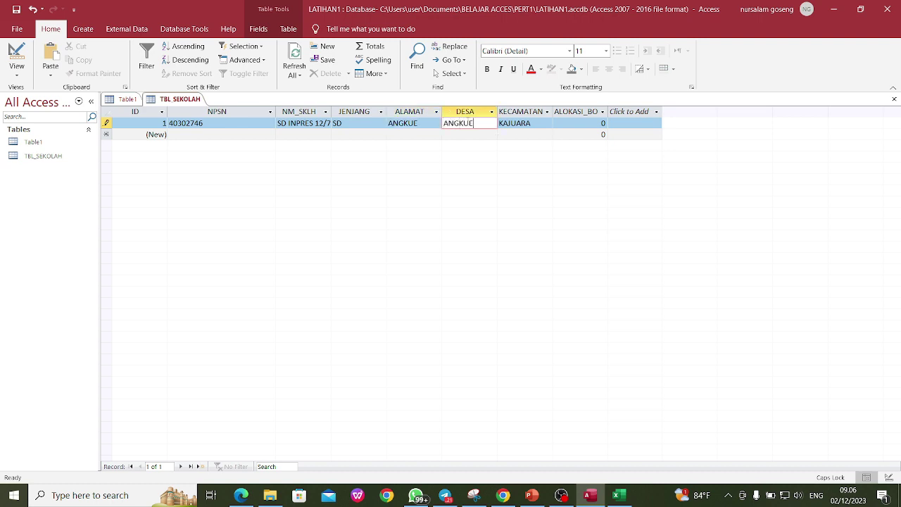
Copy the NPSN of SD INPRES 12/79 ARASOE from the Excel workbook into the NPSN field of a second record in Access
{"action": "left_click", "coordinate": [366, 135]}
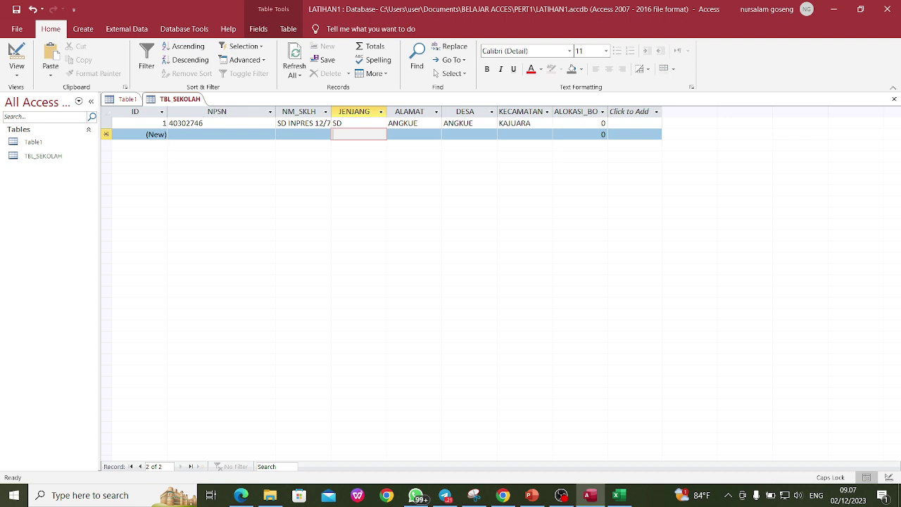
{"action": "left_click", "coordinate": [189, 134]}
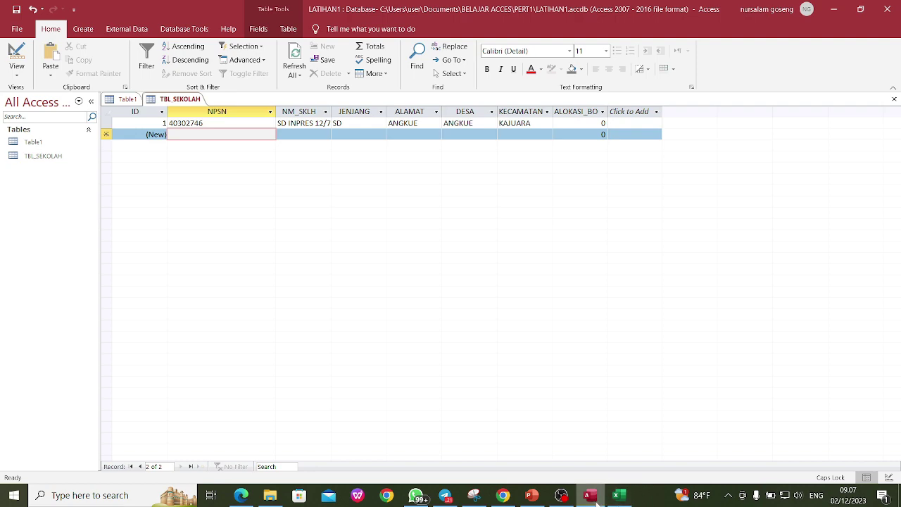
{"action": "left_click", "coordinate": [619, 495]}
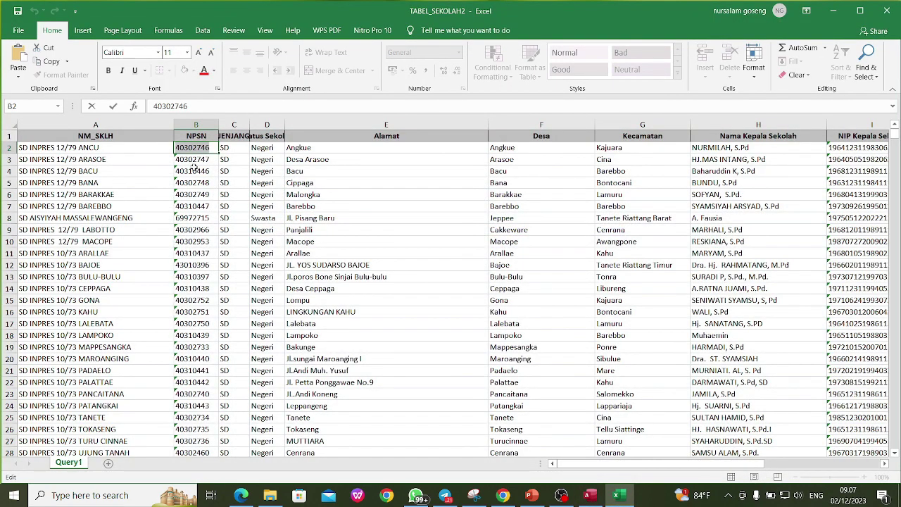
{"action": "left_click", "coordinate": [191, 159]}
{"action": "left_click", "coordinate": [51, 61]}
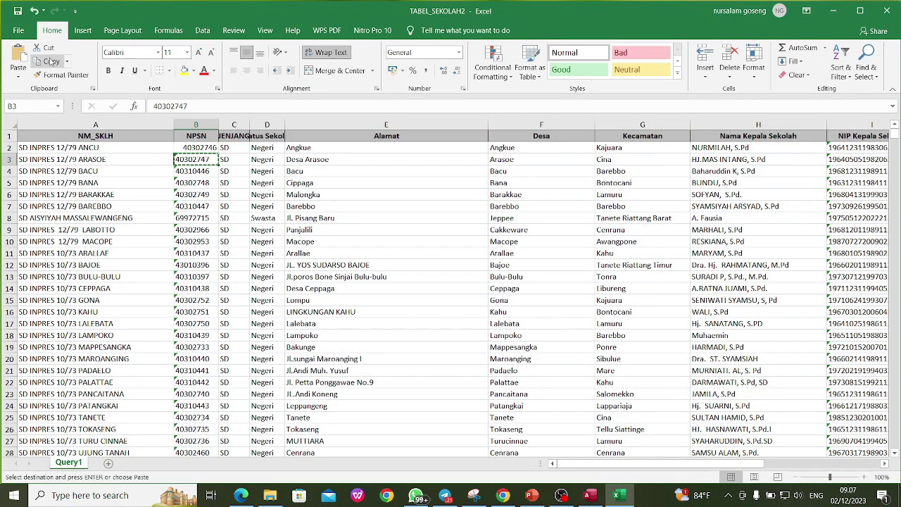
{"action": "left_click", "coordinate": [588, 496]}
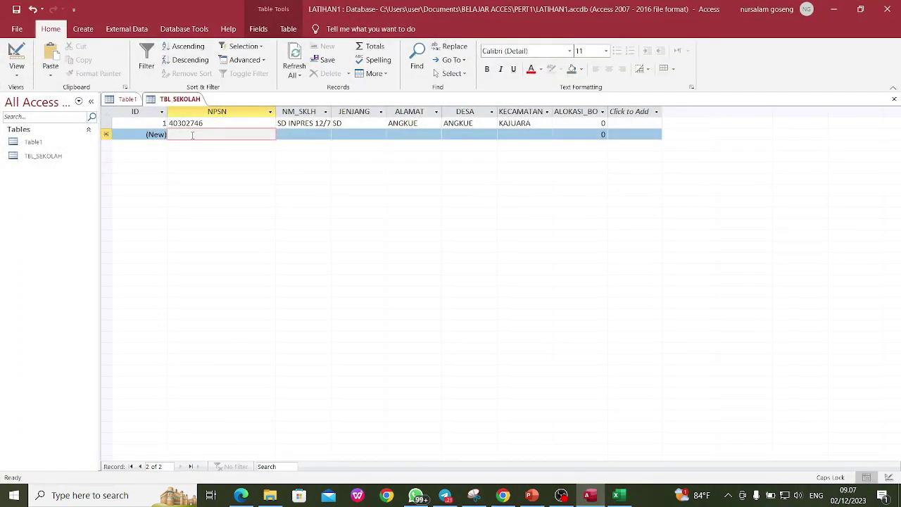
{"action": "key", "text": "ctrl+v"}
{"action": "key", "text": "Tab"}
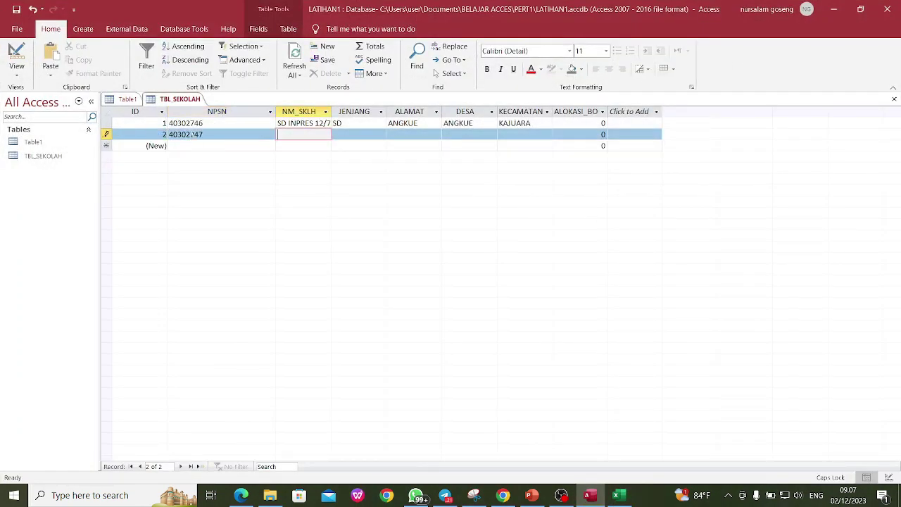
Enter SD INPRES 12/79 ARASOE as NM_SKLH and SD as JENJANG in the second record
{"action": "type", "text": "SD"}
{"action": "type", "text": " INPRES"}
{"action": "type", "text": " 12/79 ARASO"}
{"action": "type", "text": "E"}
{"action": "key", "text": "Tab"}
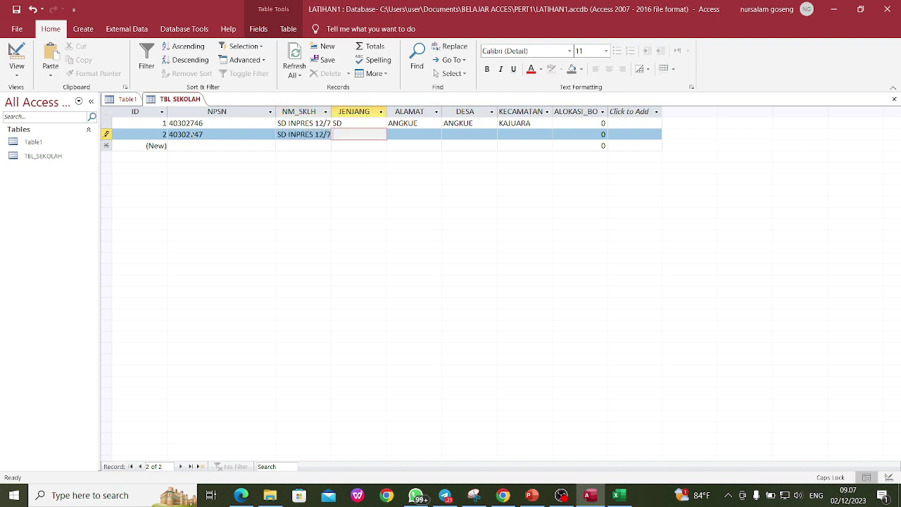
{"action": "type", "text": "SD"}
{"action": "key", "text": "Tab"}
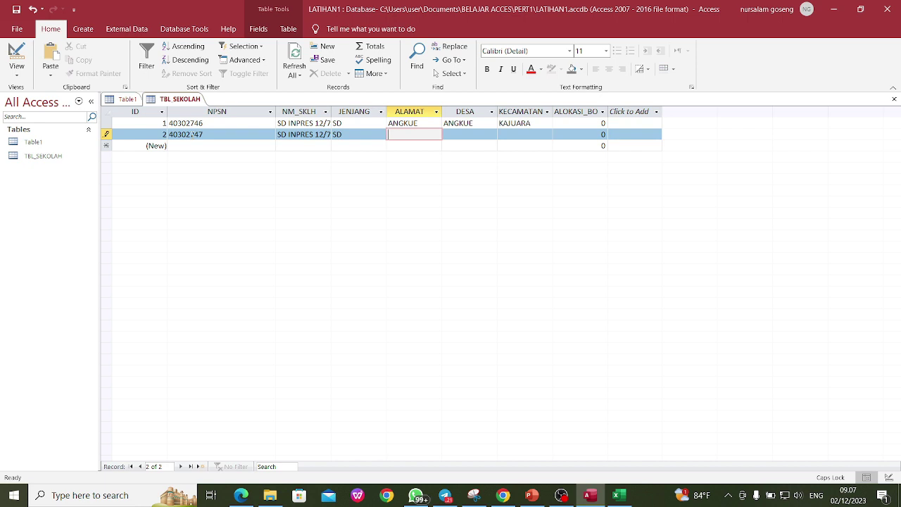
Fill in the second record's location with ARASOE as both ALAMAT and DESA and CINA as KECAMATAN
{"action": "type", "text": "ARAS"}
{"action": "key", "text": "Tab"}
{"action": "type", "text": "ARASOE"}
{"action": "key", "text": "Tab"}
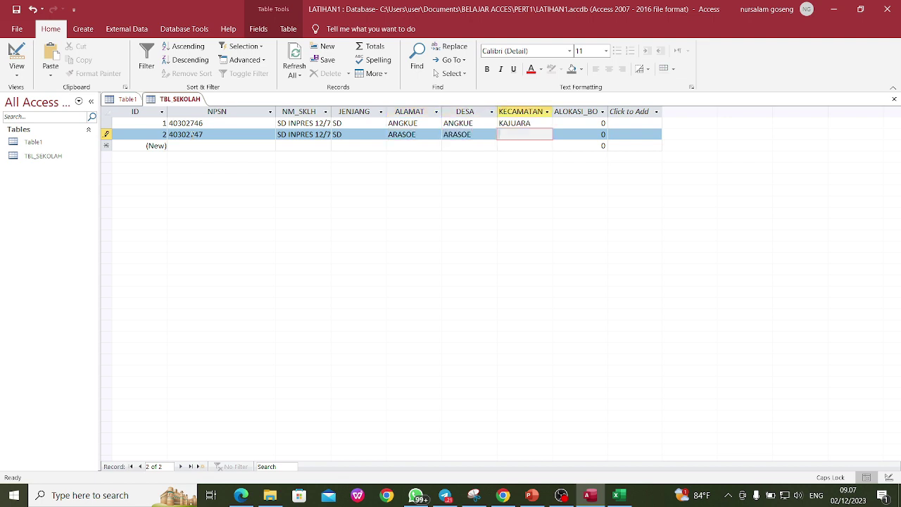
{"action": "type", "text": "CINA"}
{"action": "key", "text": "Tab"}
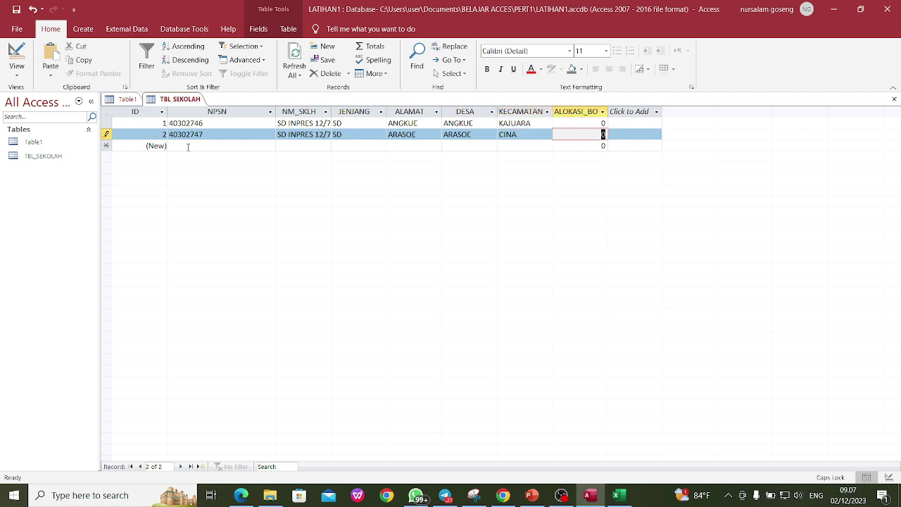
Switch to the Excel workbook, insert a blank column between NPSN and JENJANG and widen it to about twice its width
{"action": "left_click", "coordinate": [178, 149]}
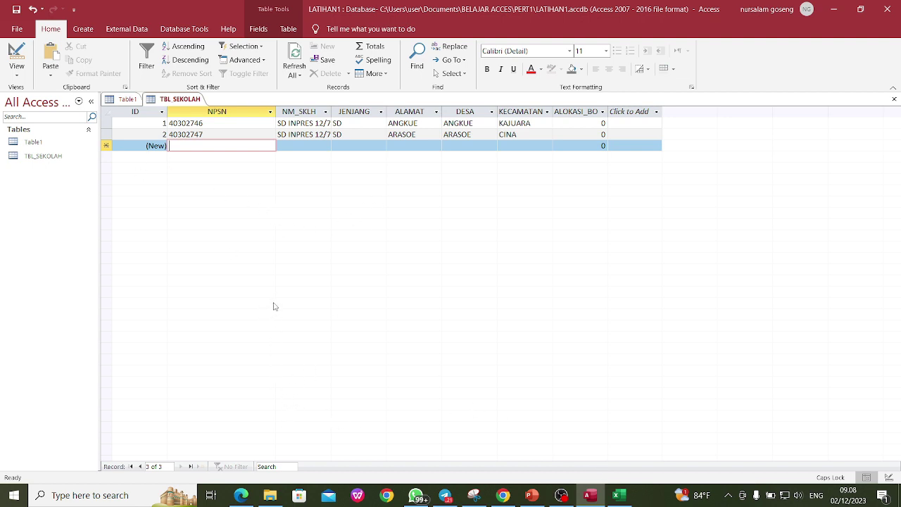
{"action": "left_click", "coordinate": [619, 495]}
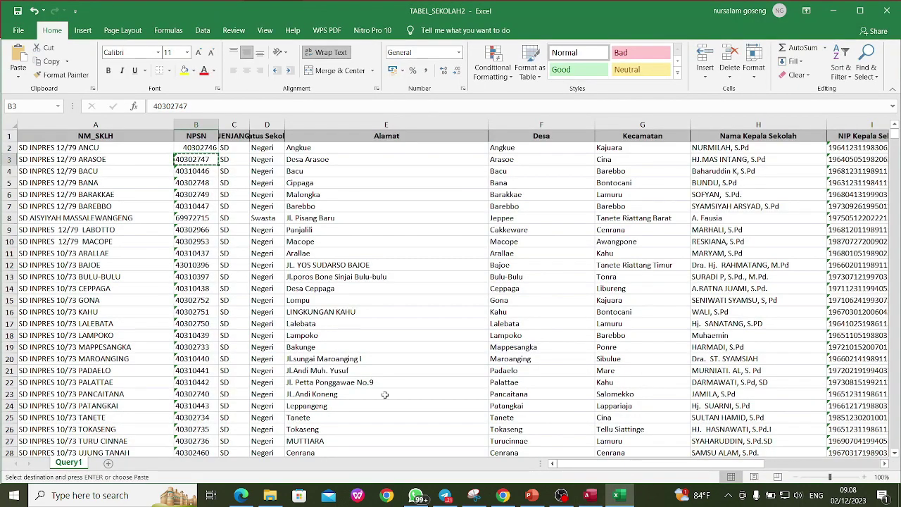
{"action": "left_click", "coordinate": [125, 180]}
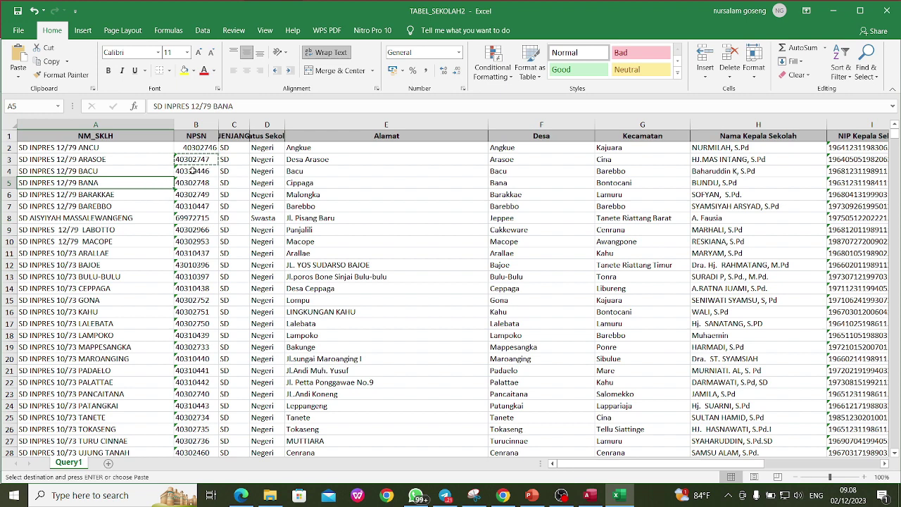
{"action": "left_click", "coordinate": [239, 159]}
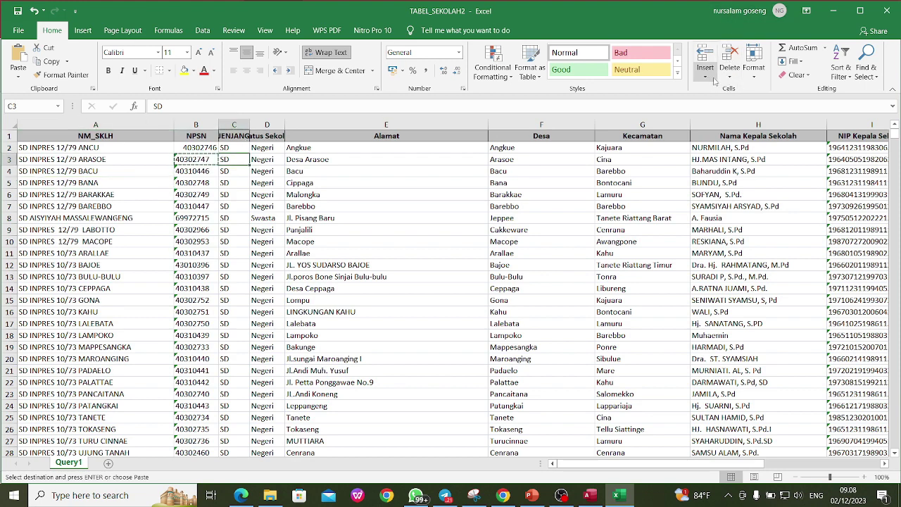
{"action": "left_click", "coordinate": [710, 78]}
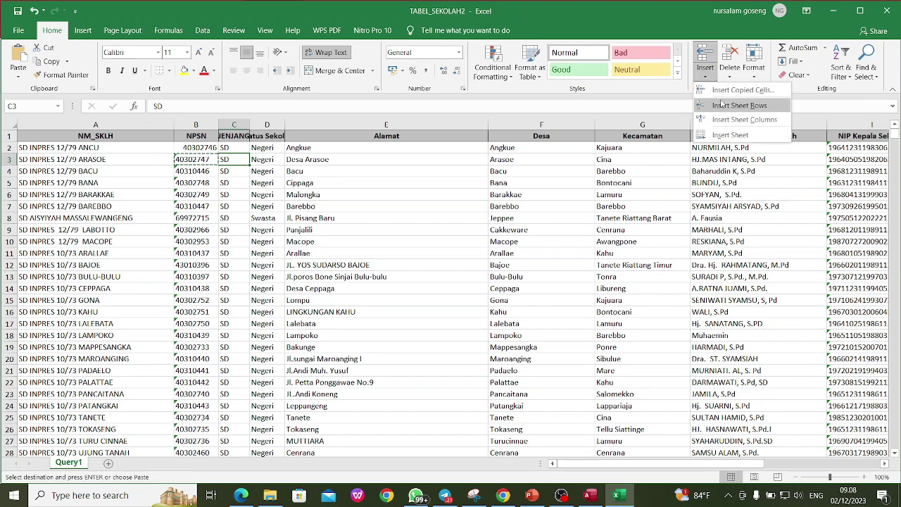
{"action": "left_click", "coordinate": [739, 119]}
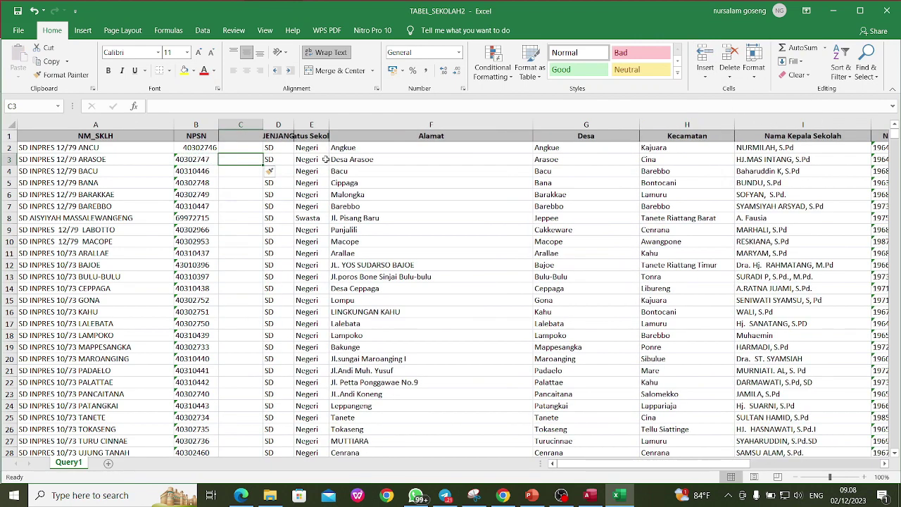
{"action": "left_click_drag", "start_coordinate": [263, 127], "coordinate": [316, 126]}
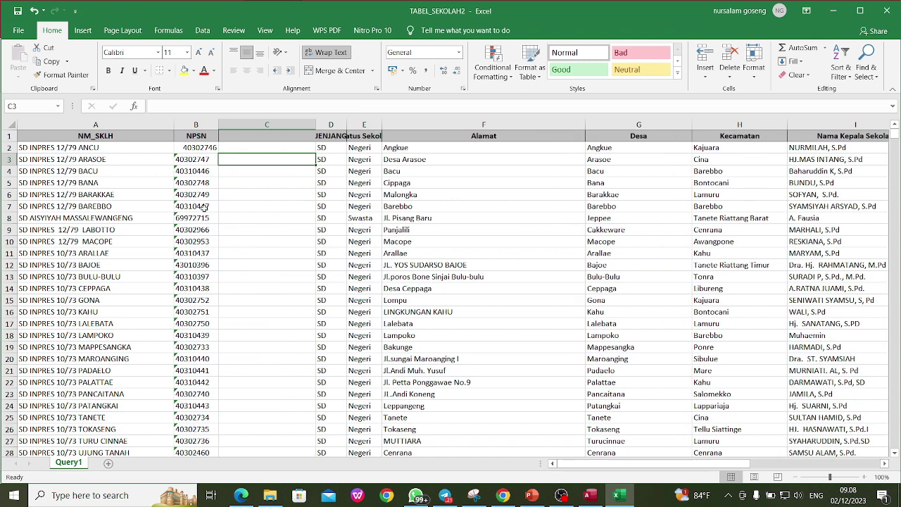
Move the whole NM_SKLH column into the blank column between NPSN and JENJANG
{"action": "left_click", "coordinate": [95, 125]}
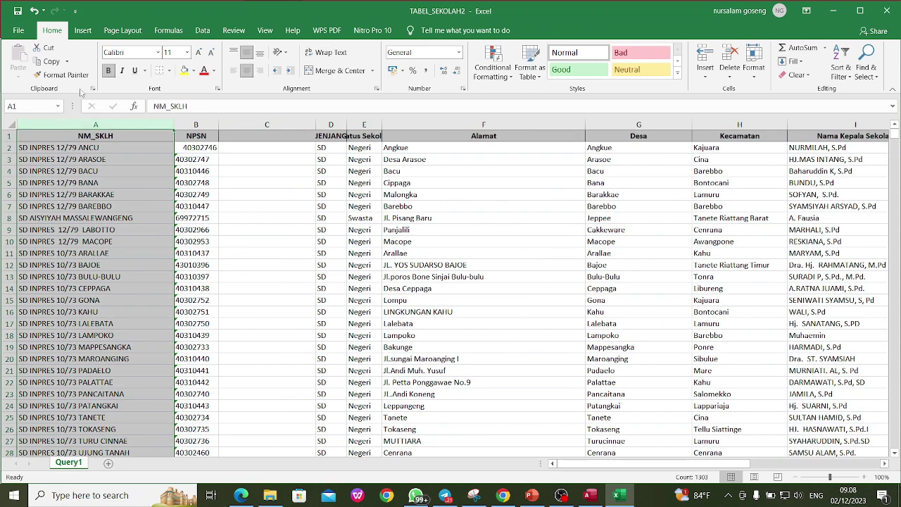
{"action": "left_click", "coordinate": [51, 62]}
{"action": "left_click", "coordinate": [266, 123]}
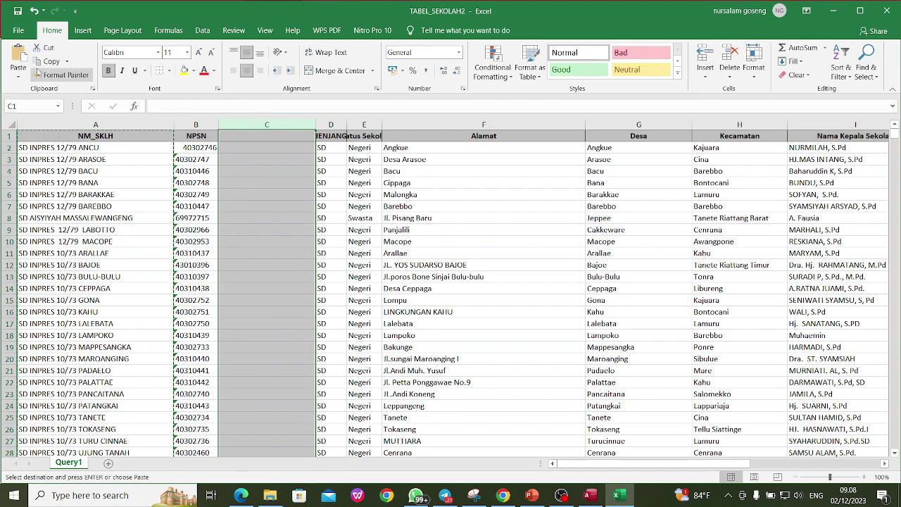
{"action": "left_click", "coordinate": [18, 56]}
{"action": "left_click", "coordinate": [197, 240]}
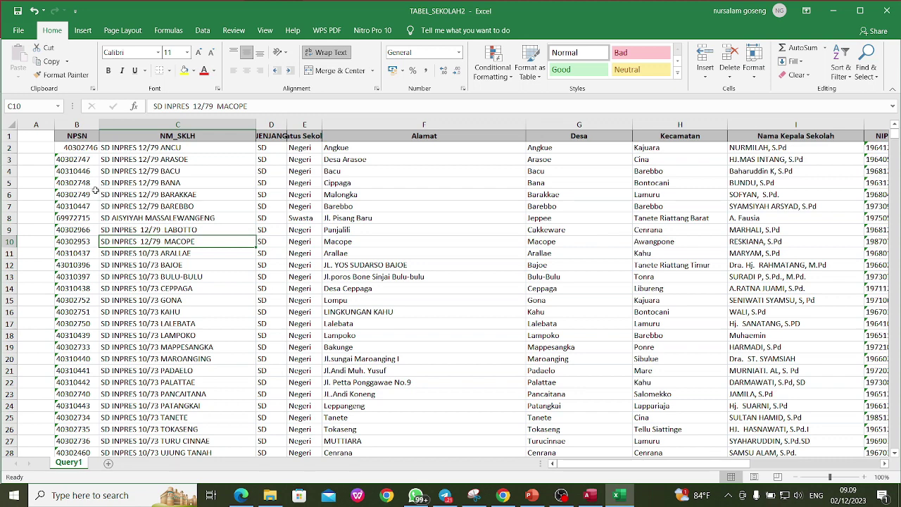
Copy the NPSN, NM_SKLH and JENJANG data from row 4 down to the last school in row 1303
{"action": "left_click_drag", "start_coordinate": [76, 170], "coordinate": [262, 394]}
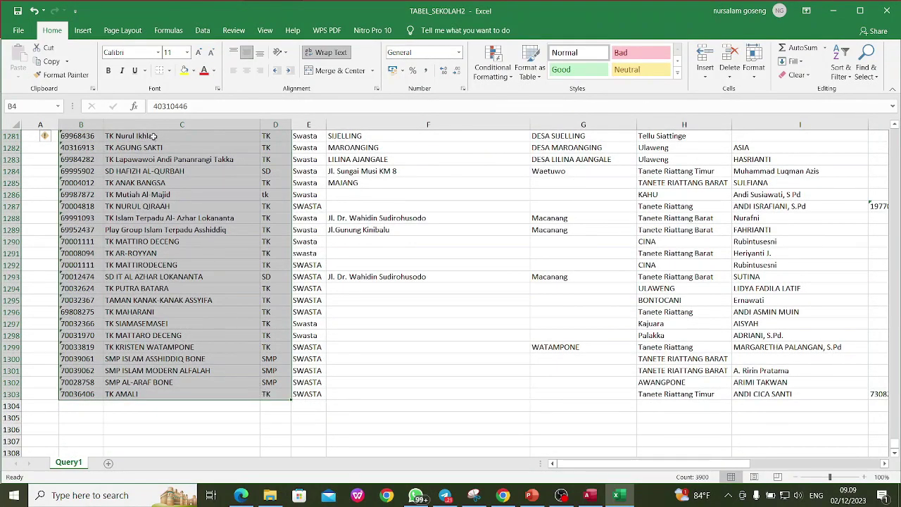
{"action": "left_click", "coordinate": [56, 62]}
{"action": "left_click", "coordinate": [57, 63]}
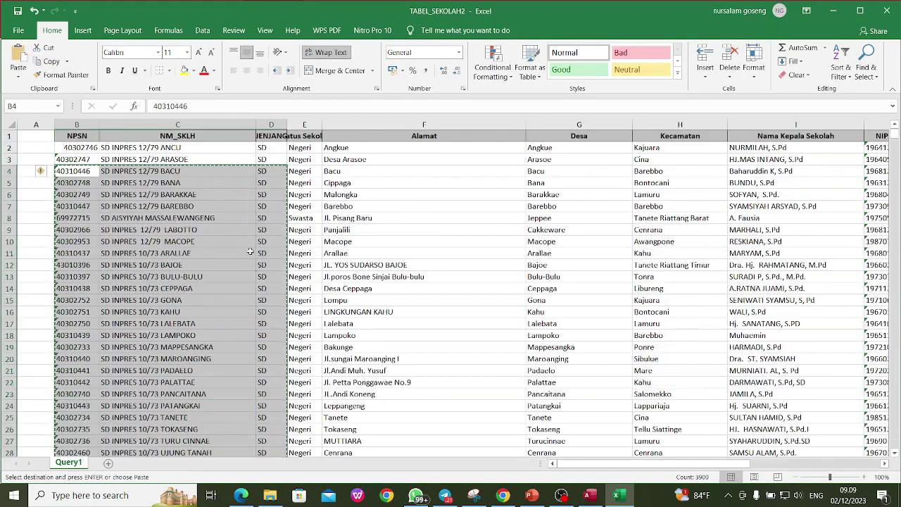
Switch to Access and paste the copied rows into NPSN, NM_SKLH and JENJANG of TBL_SEKOLAH, starting at the new record
{"action": "left_click", "coordinate": [591, 497]}
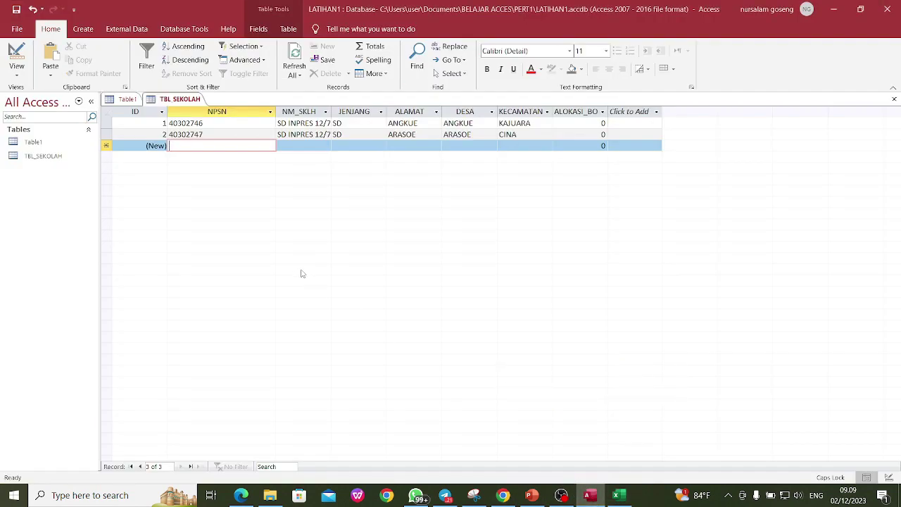
{"action": "key", "text": "Up"}
{"action": "key", "text": "Down"}
{"action": "key", "text": "Up"}
{"action": "key", "text": "Down"}
{"action": "key", "text": "Up"}
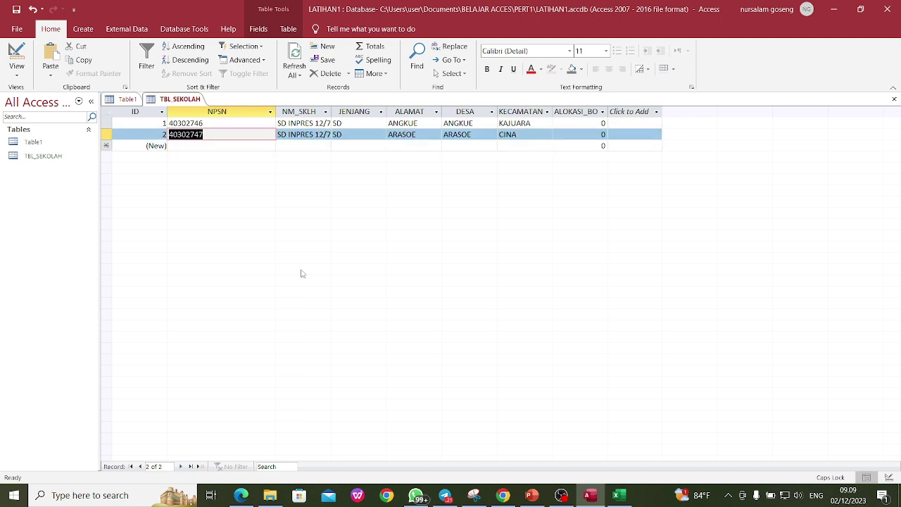
{"action": "key", "text": "Down"}
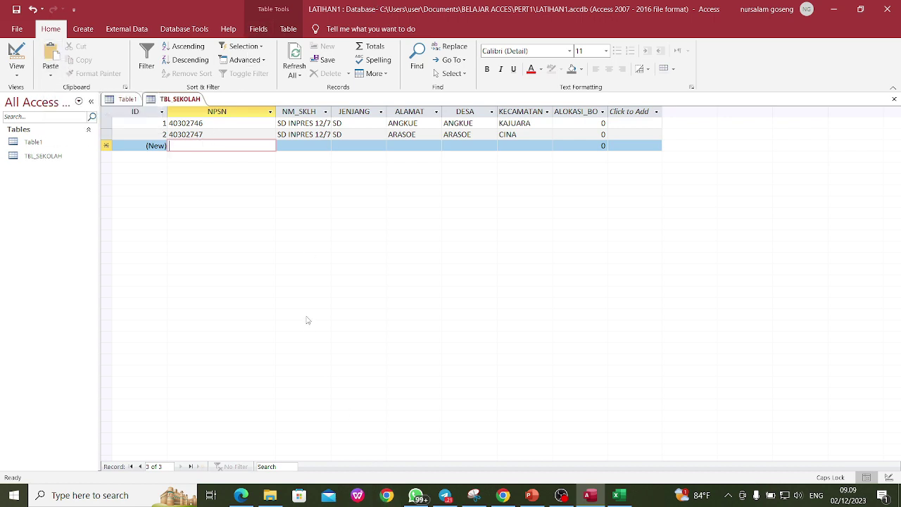
{"action": "key", "text": "Up"}
{"action": "key", "text": "Down"}
{"action": "key", "text": "shift+Right"}
{"action": "key", "text": "shift+Right"}
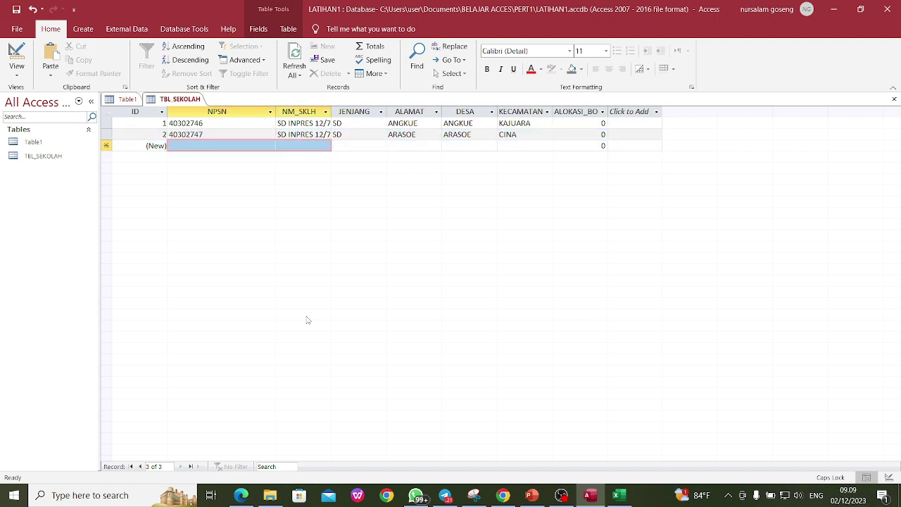
{"action": "key", "text": "shift+Right"}
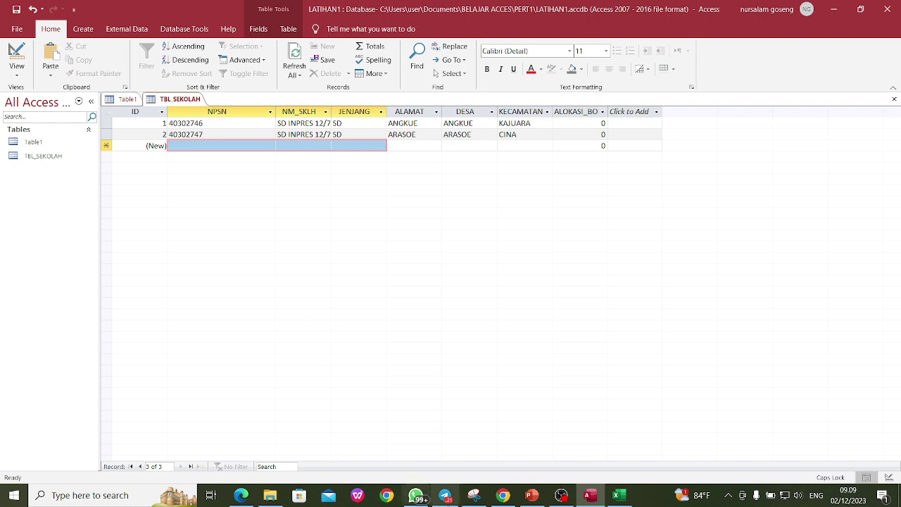
{"action": "left_click", "coordinate": [623, 498]}
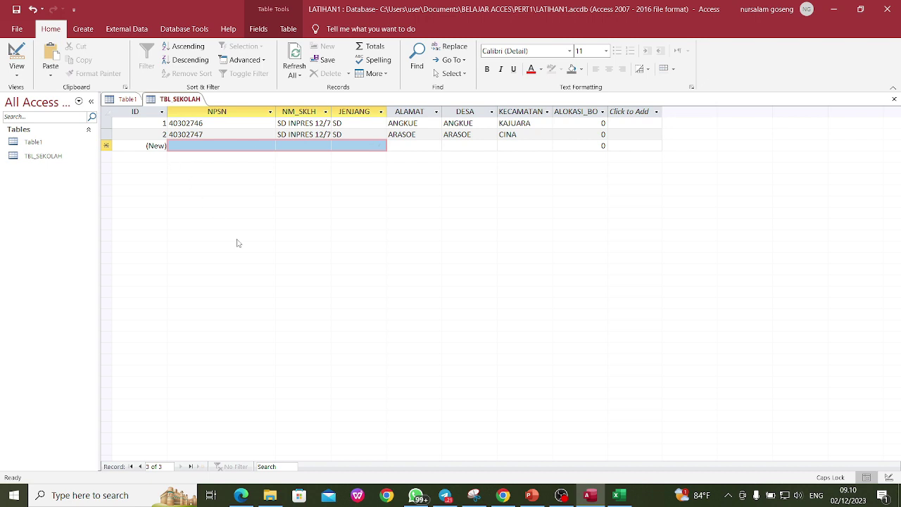
{"action": "left_click", "coordinate": [50, 54]}
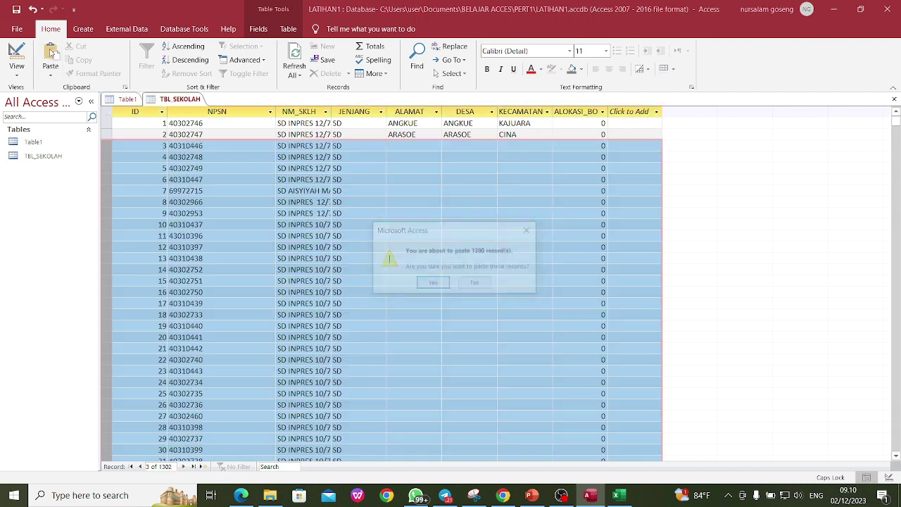
{"action": "left_click", "coordinate": [432, 283]}
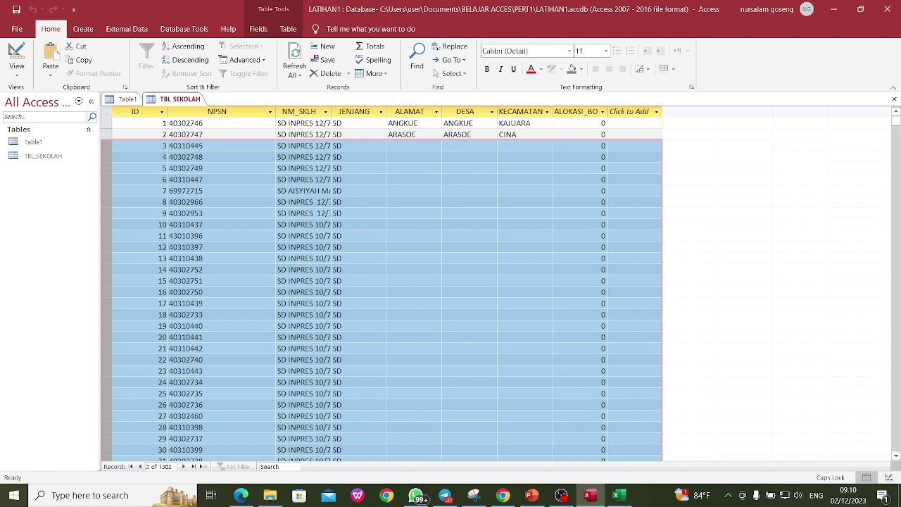
Fit the NM_SKLH column to its contents, narrow the NPSN column and look through the pasted records
{"action": "double_click", "coordinate": [331, 111]}
{"action": "left_click_drag", "start_coordinate": [275, 111], "coordinate": [235, 112]}
{"action": "scroll", "coordinate": [401, 289], "scroll_direction": "down", "scroll_amount": 8}
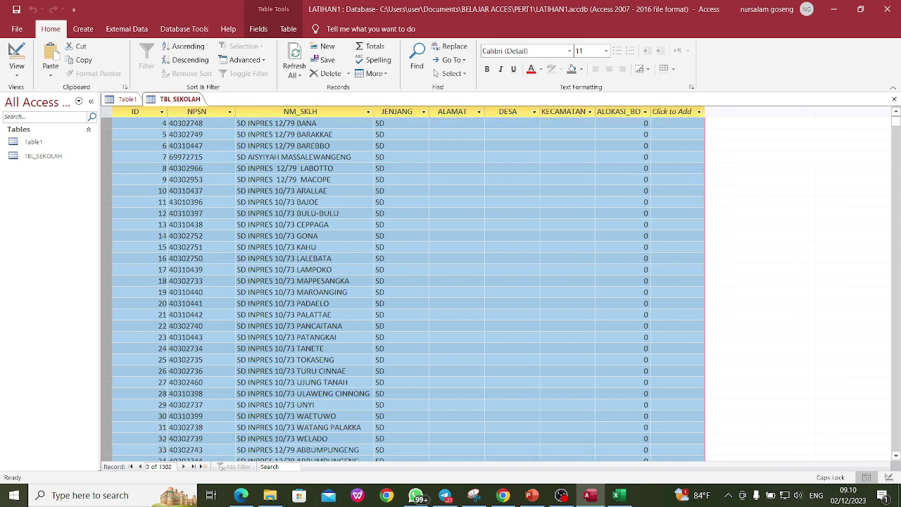
{"action": "scroll", "coordinate": [401, 289], "scroll_direction": "down", "scroll_amount": 15}
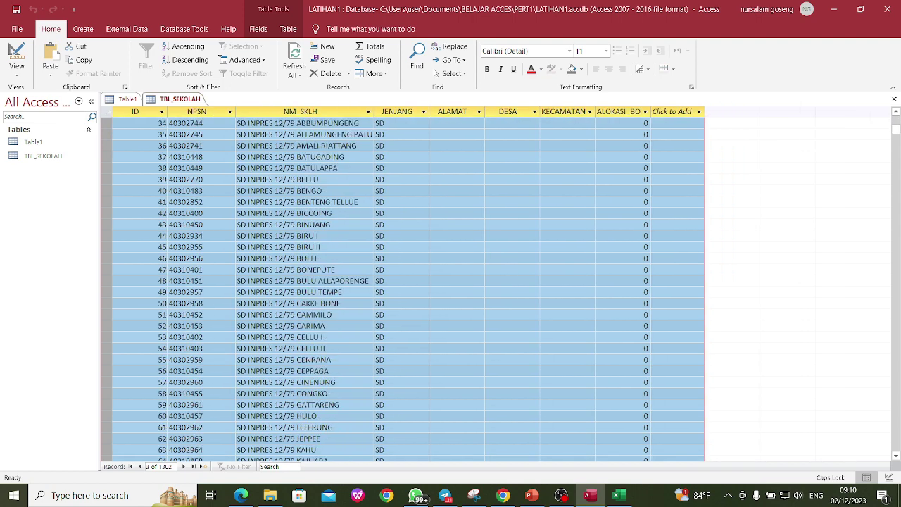
{"action": "scroll", "coordinate": [555, 208], "scroll_direction": "down", "scroll_amount": 3}
{"action": "scroll", "coordinate": [554, 208], "scroll_direction": "up", "scroll_amount": 18}
{"action": "scroll", "coordinate": [555, 208], "scroll_direction": "up", "scroll_amount": 8}
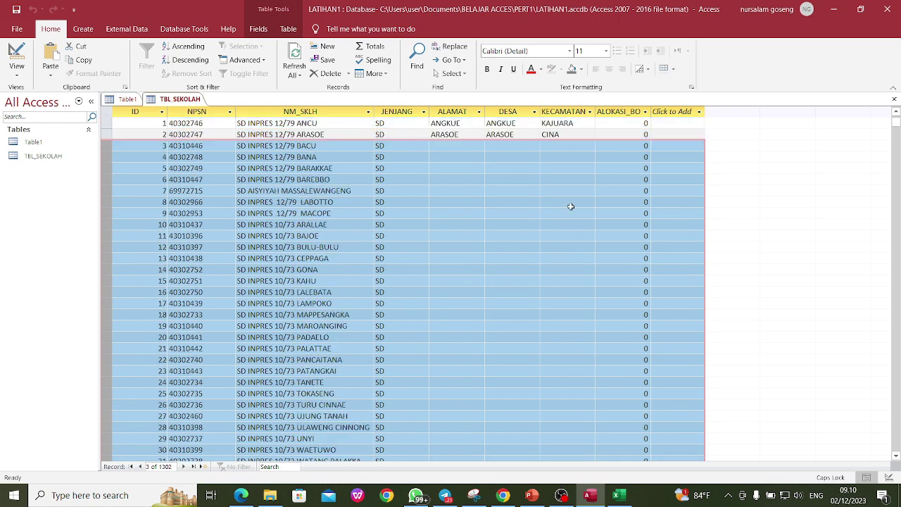
Make record 3's ALAMAT the active field, then switch to Excel and copy the Alamat, Desa and Kecamatan data from rows 4 to 1303
{"action": "left_click", "coordinate": [450, 147]}
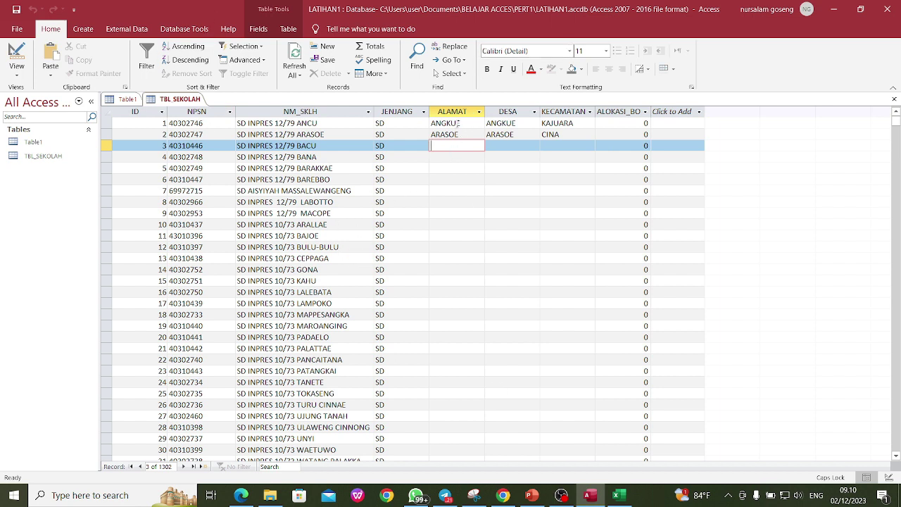
{"action": "left_click", "coordinate": [624, 497]}
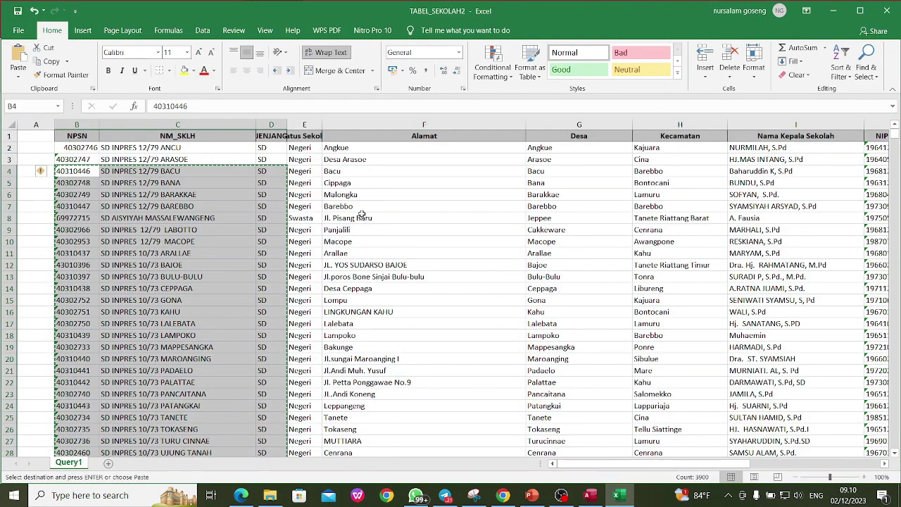
{"action": "left_click_drag", "start_coordinate": [341, 171], "coordinate": [669, 175]}
{"action": "key", "text": "shift+Down"}
{"action": "key", "text": "shift+Down"}
{"action": "key", "text": "shift+Page_Down"}
{"action": "key", "text": "shift+Page_Down"}
{"action": "key", "text": "shift+Page_Down"}
{"action": "key", "text": "shift+Page_Down"}
{"action": "key", "text": "shift+Page_Down"}
{"action": "key", "text": "shift+Page_Down"}
{"action": "key", "text": "shift+Page_Down"}
{"action": "key", "text": "shift+Page_Down"}
{"action": "key", "text": "shift+Page_Down"}
{"action": "key", "text": "shift+Page_Down"}
{"action": "key", "text": "shift+Page_Down"}
{"action": "key", "text": "shift+Page_Down"}
{"action": "key", "text": "shift+Page_Down"}
{"action": "key", "text": "shift+Page_Down"}
{"action": "key", "text": "shift+Page_Down"}
{"action": "key", "text": "shift+Page_Down"}
{"action": "key", "text": "shift+Page_Down"}
{"action": "key", "text": "shift+Page_Down"}
{"action": "key", "text": "shift+Page_Down"}
{"action": "key", "text": "shift+Page_Down"}
{"action": "key", "text": "shift+Page_Down"}
{"action": "key", "text": "shift+Page_Down"}
{"action": "key", "text": "shift+Page_Down"}
{"action": "key", "text": "shift+Page_Down"}
{"action": "key", "text": "shift+Page_Down"}
{"action": "key", "text": "shift+Page_Down"}
{"action": "key", "text": "shift+Page_Down"}
{"action": "key", "text": "shift+Page_Down"}
{"action": "key", "text": "shift+Page_Down"}
{"action": "key", "text": "shift+Page_Down"}
{"action": "key", "text": "shift+Page_Down"}
{"action": "key", "text": "shift+Page_Down"}
{"action": "key", "text": "shift+Page_Down"}
{"action": "key", "text": "shift+Page_Down"}
{"action": "key", "text": "shift+Page_Down"}
{"action": "key", "text": "shift+Page_Down"}
{"action": "key", "text": "shift+Page_Down"}
{"action": "key", "text": "shift+Page_Down"}
{"action": "key", "text": "shift+Page_Down"}
{"action": "key", "text": "shift+Page_Down"}
{"action": "key", "text": "shift+Page_Down"}
{"action": "key", "text": "shift+Page_Down"}
{"action": "key", "text": "shift+Page_Down"}
{"action": "key", "text": "shift+Page_Down"}
{"action": "key", "text": "shift+Page_Down"}
{"action": "key", "text": "shift+Page_Down"}
{"action": "key", "text": "shift+Page_Down"}
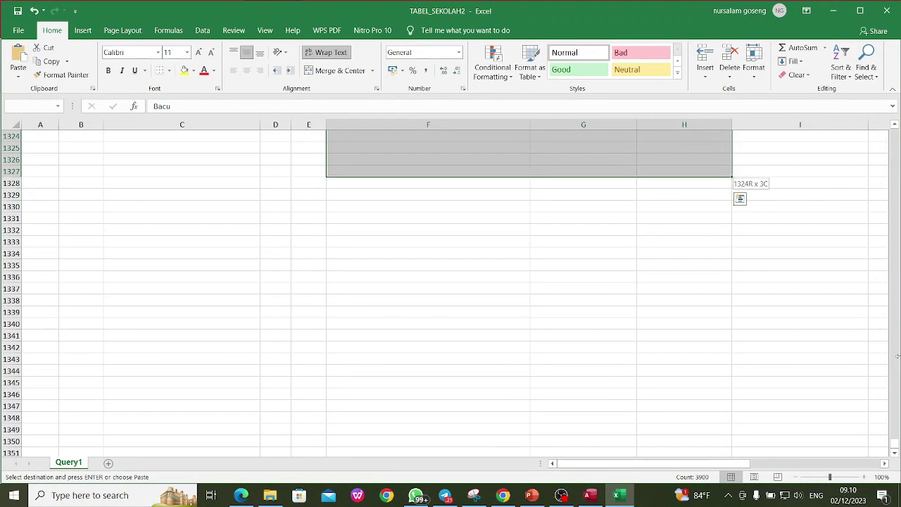
{"action": "key", "text": "shift+Up"}
{"action": "key", "text": "shift+Up"}
{"action": "key", "text": "shift+Up"}
{"action": "key", "text": "shift+Up"}
{"action": "key", "text": "shift+Up"}
{"action": "key", "text": "shift+Up"}
{"action": "key", "text": "shift+Up"}
{"action": "key", "text": "shift+Up"}
{"action": "key", "text": "shift+Up"}
{"action": "key", "text": "shift+Up"}
{"action": "key", "text": "shift+Up"}
{"action": "key", "text": "shift+Up"}
{"action": "key", "text": "shift+Up"}
{"action": "key", "text": "shift+Up"}
{"action": "key", "text": "shift+Up"}
{"action": "key", "text": "shift+Up"}
{"action": "key", "text": "shift+Up"}
{"action": "key", "text": "shift+Up"}
{"action": "key", "text": "shift+Up"}
{"action": "key", "text": "shift+Up"}
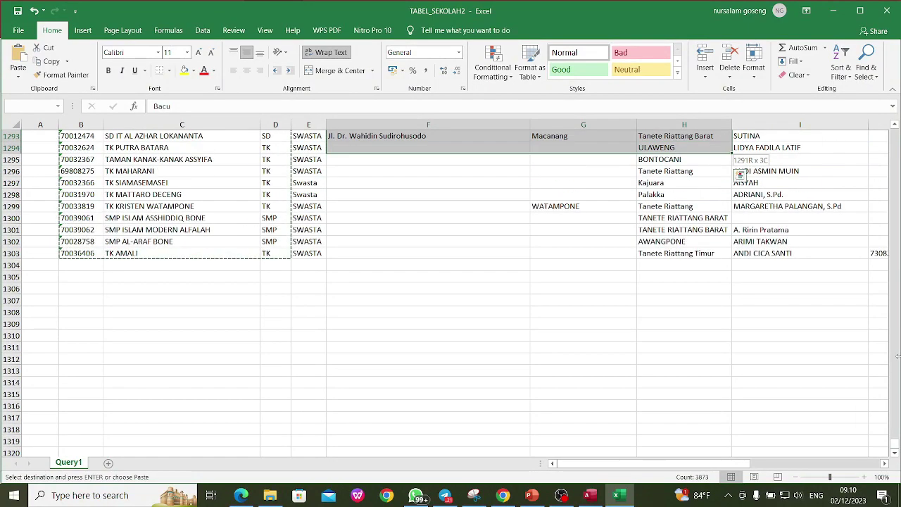
{"action": "key", "text": "shift+Down"}
{"action": "key", "text": "shift+Down"}
{"action": "key", "text": "shift+Down"}
{"action": "key", "text": "shift+Down"}
{"action": "key", "text": "shift+Down"}
{"action": "key", "text": "shift+Down"}
{"action": "key", "text": "shift+Down"}
{"action": "key", "text": "shift+Down"}
{"action": "key", "text": "shift+Down"}
{"action": "key", "text": "shift+Down"}
{"action": "key", "text": "shift+Down"}
{"action": "key", "text": "shift+Up"}
{"action": "key", "text": "shift+Up"}
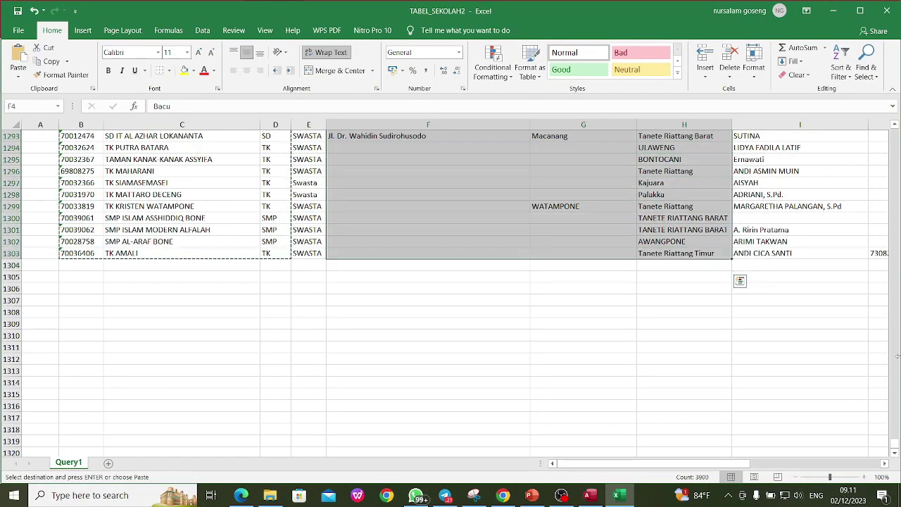
{"action": "left_click", "coordinate": [40, 62]}
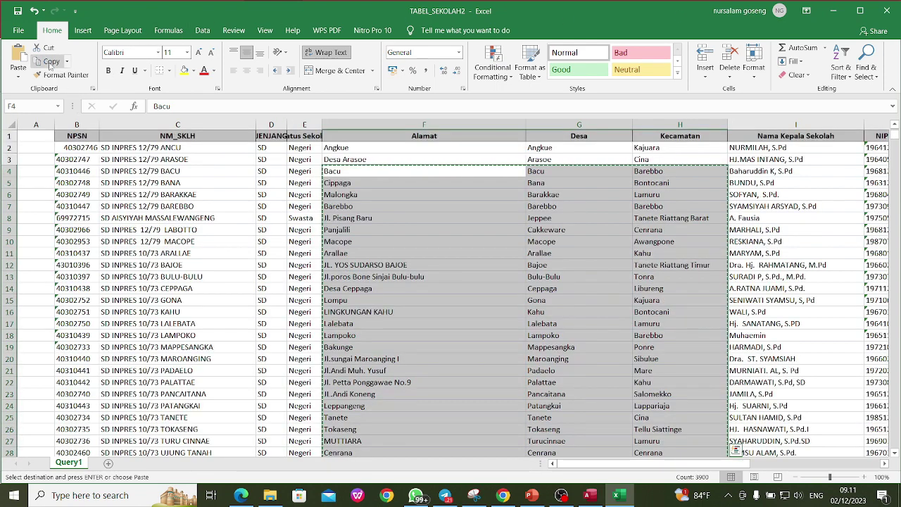
Switch to Access and paste the copied data into ALAMAT, DESA and KECAMATAN of TBL_SEKOLAH for records 3 to 1302
{"action": "left_click", "coordinate": [591, 495]}
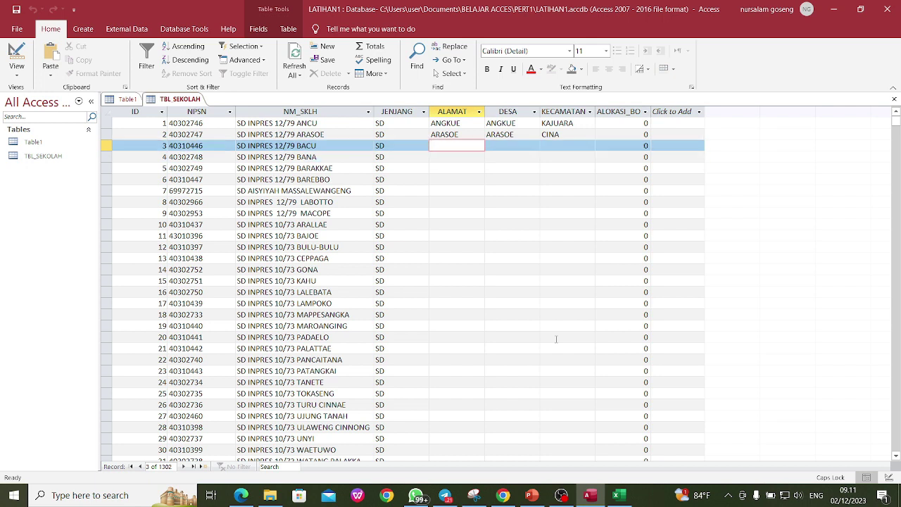
{"action": "key", "text": "shift+Right"}
{"action": "key", "text": "shift+Right"}
{"action": "key", "text": "shift+Down"}
{"action": "key", "text": "shift+Down"}
{"action": "key", "text": "shift+Down"}
{"action": "key", "text": "shift+Down"}
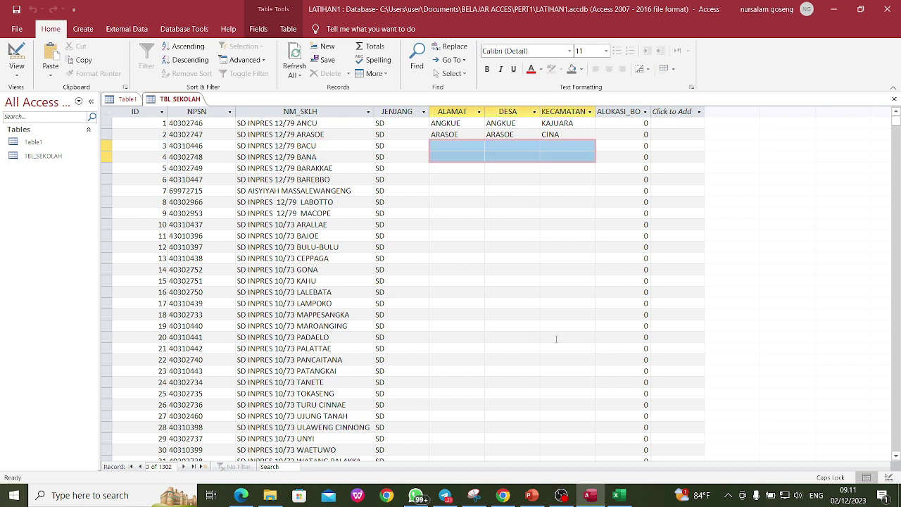
{"action": "key", "text": "shift+Down"}
{"action": "key", "text": "shift+Down"}
{"action": "key", "text": "shift+Down"}
{"action": "key", "text": "shift+Down"}
{"action": "key", "text": "shift+Down"}
{"action": "key", "text": "shift+Down"}
{"action": "key", "text": "shift+Down"}
{"action": "key", "text": "shift+Down"}
{"action": "key", "text": "shift+Down"}
{"action": "key", "text": "shift+Down"}
{"action": "key", "text": "shift+Down"}
{"action": "key", "text": "shift+Down"}
{"action": "key", "text": "shift+Down"}
{"action": "key", "text": "shift+Down"}
{"action": "key", "text": "shift+Down"}
{"action": "key", "text": "shift+Down"}
{"action": "key", "text": "shift+Down"}
{"action": "key", "text": "shift+Down"}
{"action": "key", "text": "shift+Down"}
{"action": "key", "text": "shift+Down"}
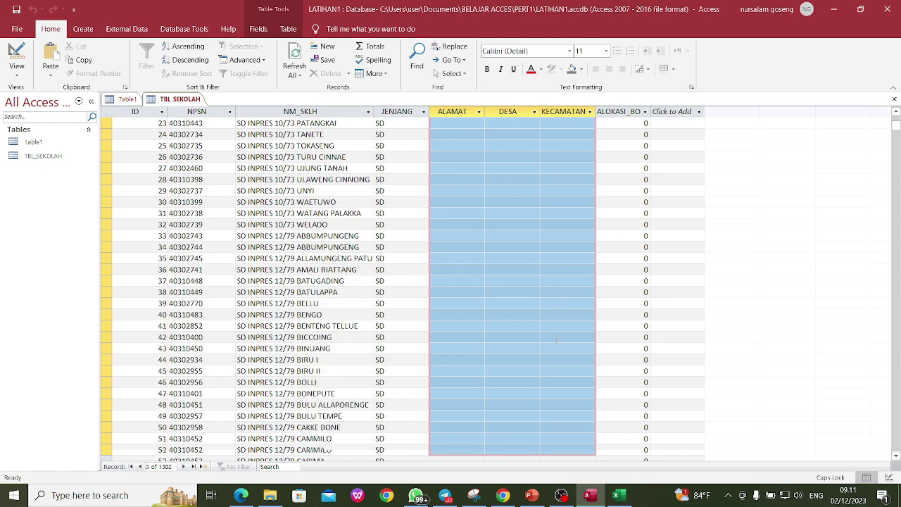
{"action": "key", "text": "shift+Down"}
{"action": "key", "text": "shift+Down"}
{"action": "key", "text": "shift+Down"}
{"action": "key", "text": "shift+Down"}
{"action": "key", "text": "shift+Down"}
{"action": "key", "text": "shift+Down"}
{"action": "key", "text": "shift+Down"}
{"action": "key", "text": "shift+Down"}
{"action": "key", "text": "shift+Down"}
{"action": "key", "text": "shift+Down"}
{"action": "key", "text": "shift+Down"}
{"action": "key", "text": "shift+Down"}
{"action": "key", "text": "shift+Down"}
{"action": "key", "text": "shift+Down"}
{"action": "key", "text": "shift+Down"}
{"action": "key", "text": "shift+Down"}
{"action": "key", "text": "shift+Down"}
{"action": "key", "text": "shift+Down"}
{"action": "key", "text": "shift+Down"}
{"action": "key", "text": "shift+Down"}
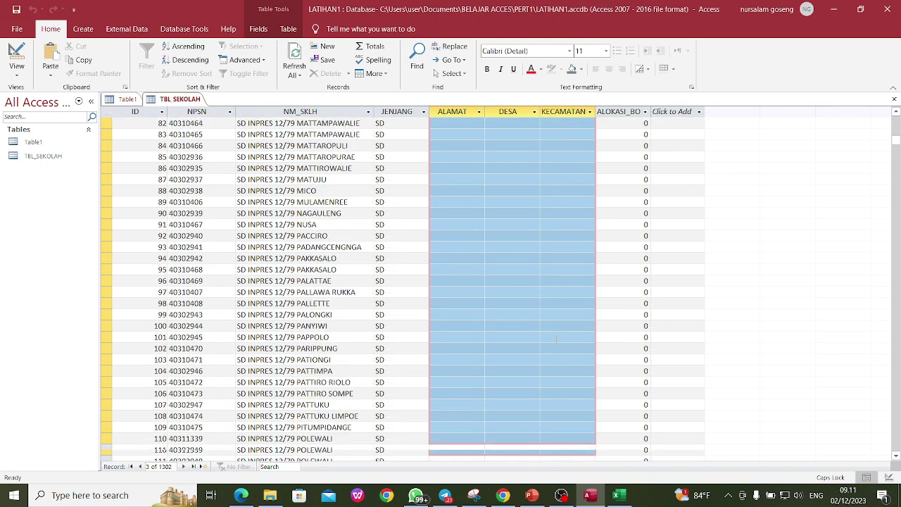
{"action": "key", "text": "shift+Page_Down"}
{"action": "key", "text": "shift+Page_Down"}
{"action": "key", "text": "shift+Page_Down"}
{"action": "key", "text": "shift+Page_Down"}
{"action": "key", "text": "shift+Page_Down"}
{"action": "key", "text": "shift+Page_Down"}
{"action": "key", "text": "shift+Page_Down"}
{"action": "key", "text": "shift+Page_Down"}
{"action": "key", "text": "shift+Page_Down"}
{"action": "key", "text": "shift+Page_Down"}
{"action": "key", "text": "shift+Page_Down"}
{"action": "key", "text": "shift+Page_Down"}
{"action": "key", "text": "shift+Page_Down"}
{"action": "key", "text": "shift+Page_Down"}
{"action": "key", "text": "shift+Page_Down"}
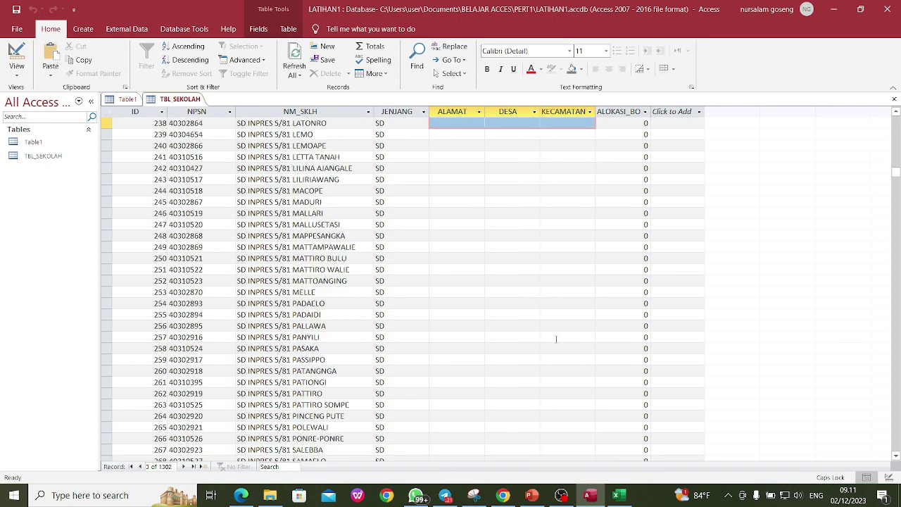
{"action": "key", "text": "shift+Page_Down"}
{"action": "key", "text": "shift+Page_Down"}
{"action": "key", "text": "shift+Page_Down"}
{"action": "key", "text": "shift+Page_Down"}
{"action": "key", "text": "shift+Page_Down"}
{"action": "key", "text": "shift+Page_Down"}
{"action": "key", "text": "shift+Page_Down"}
{"action": "key", "text": "shift+Page_Down"}
{"action": "key", "text": "shift+Page_Down"}
{"action": "key", "text": "shift+Page_Down"}
{"action": "key", "text": "shift+Page_Down"}
{"action": "key", "text": "shift+Page_Down"}
{"action": "key", "text": "shift+Page_Down"}
{"action": "key", "text": "shift+Page_Down"}
{"action": "key", "text": "shift+Page_Down"}
{"action": "key", "text": "shift+Page_Down"}
{"action": "key", "text": "shift+Page_Down"}
{"action": "key", "text": "shift+Page_Down"}
{"action": "key", "text": "shift+Page_Down"}
{"action": "key", "text": "shift+Page_Down"}
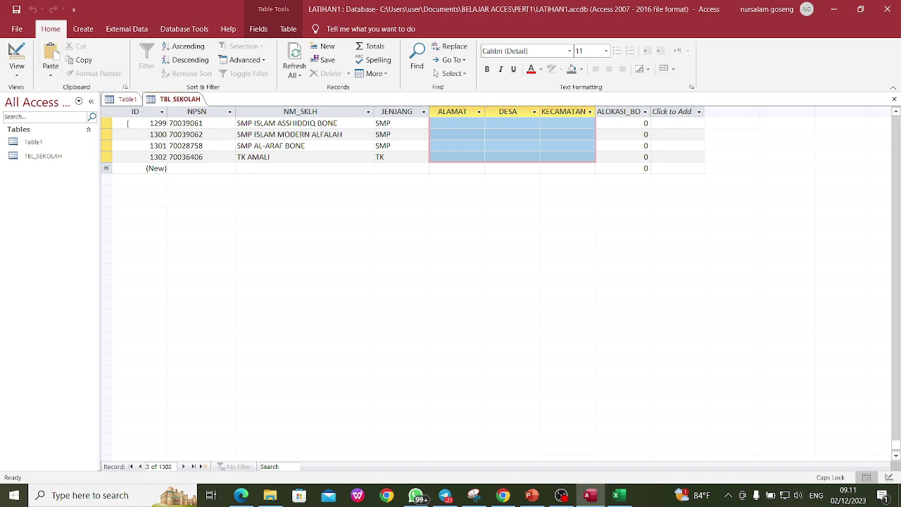
{"action": "left_click", "coordinate": [50, 55]}
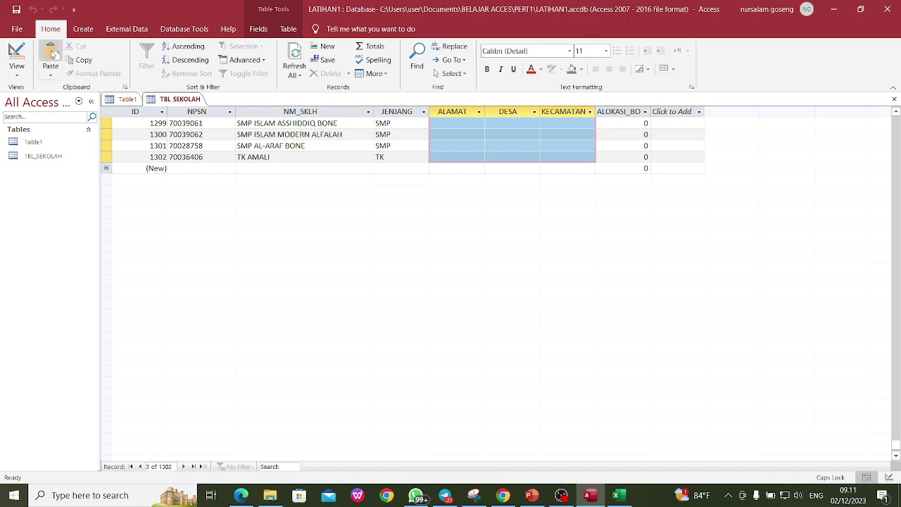
{"action": "left_click", "coordinate": [432, 283]}
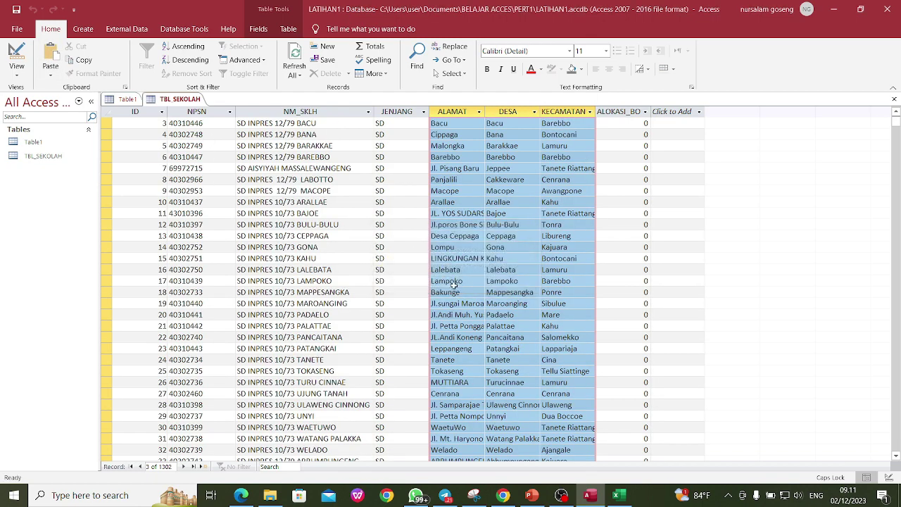
Look through the pasted ALAMAT, DESA and KECAMATAN values and return to the first record
{"action": "scroll", "coordinate": [428, 354], "scroll_direction": "down", "scroll_amount": 20}
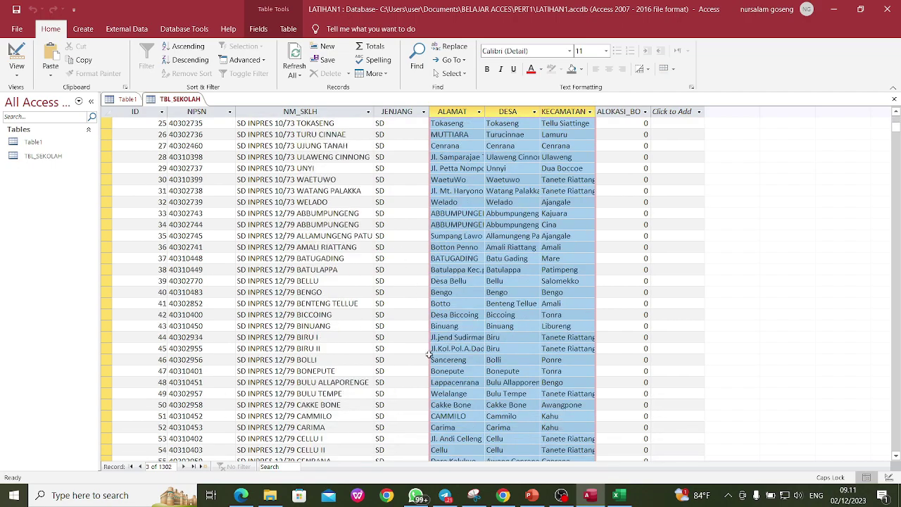
{"action": "scroll", "coordinate": [428, 354], "scroll_direction": "down", "scroll_amount": 20}
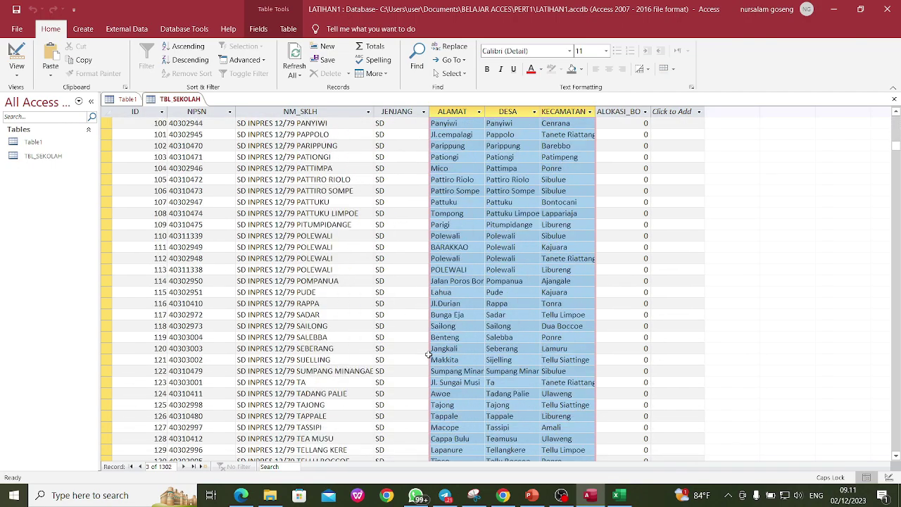
{"action": "scroll", "coordinate": [380, 358], "scroll_direction": "down", "scroll_amount": 16}
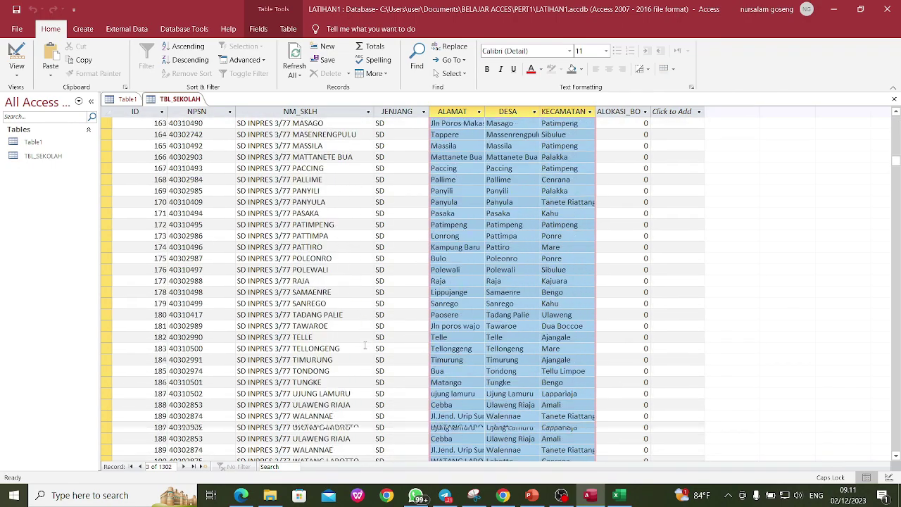
{"action": "left_click", "coordinate": [296, 262]}
{"action": "scroll", "coordinate": [296, 262], "scroll_direction": "up", "scroll_amount": 1}
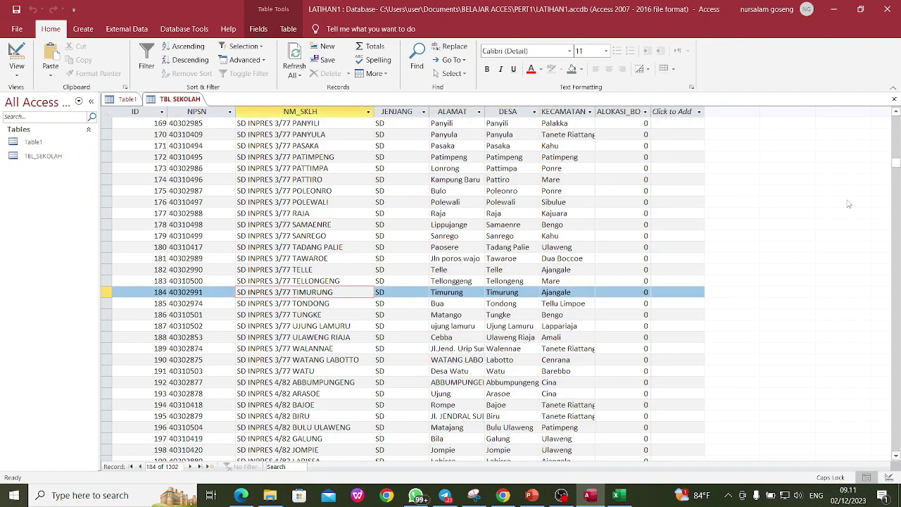
{"action": "left_click_drag", "start_coordinate": [896, 164], "coordinate": [895, 120]}
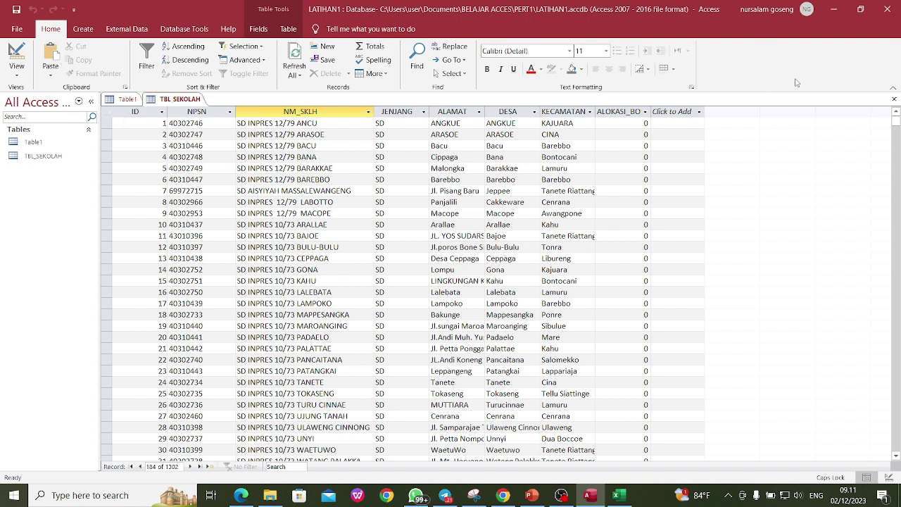
Close TBL_SEKOLAH with its layout changes saved, and close the empty Table1
{"action": "left_click", "coordinate": [893, 98]}
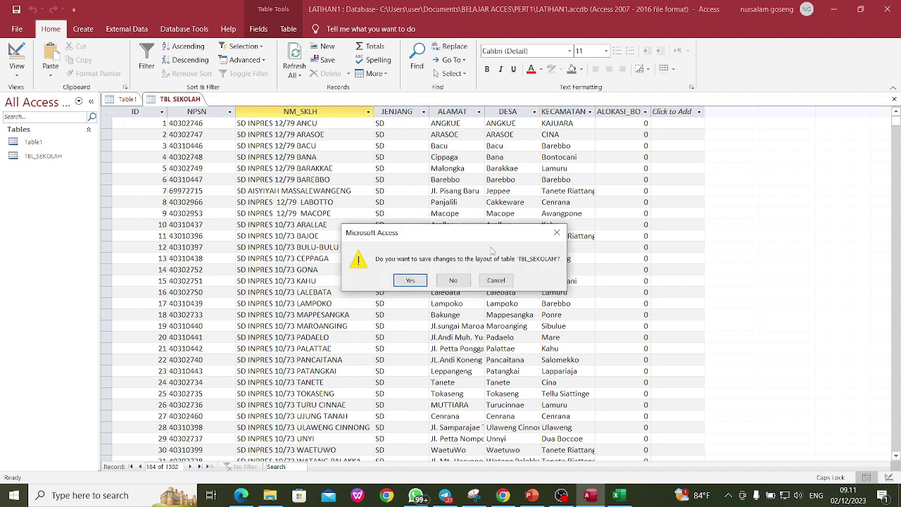
{"action": "left_click", "coordinate": [424, 280]}
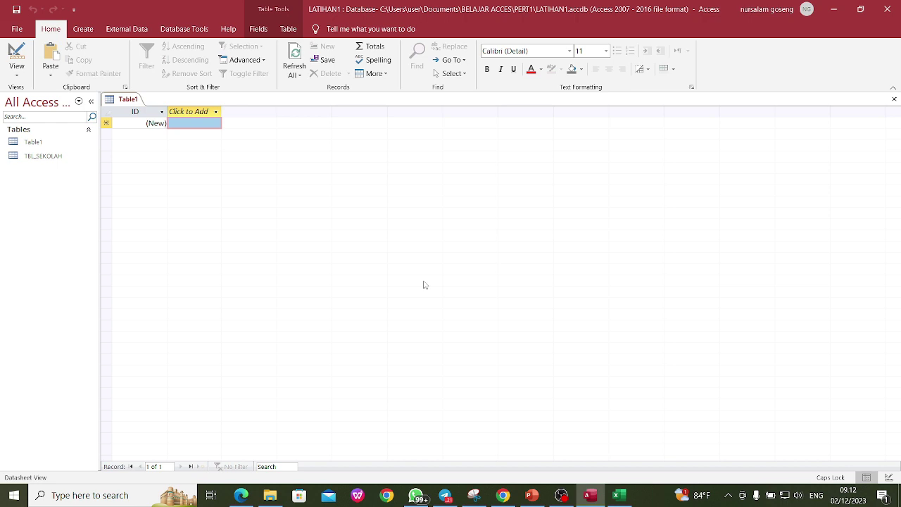
{"action": "left_click", "coordinate": [893, 99]}
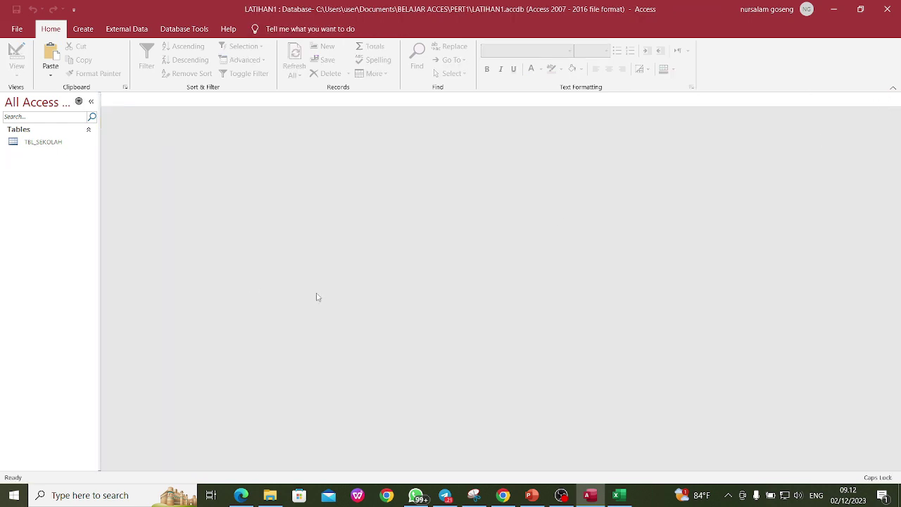
Reopen TBL_SEKOLAH, look through its stored school records and close the table again
{"action": "double_click", "coordinate": [31, 144]}
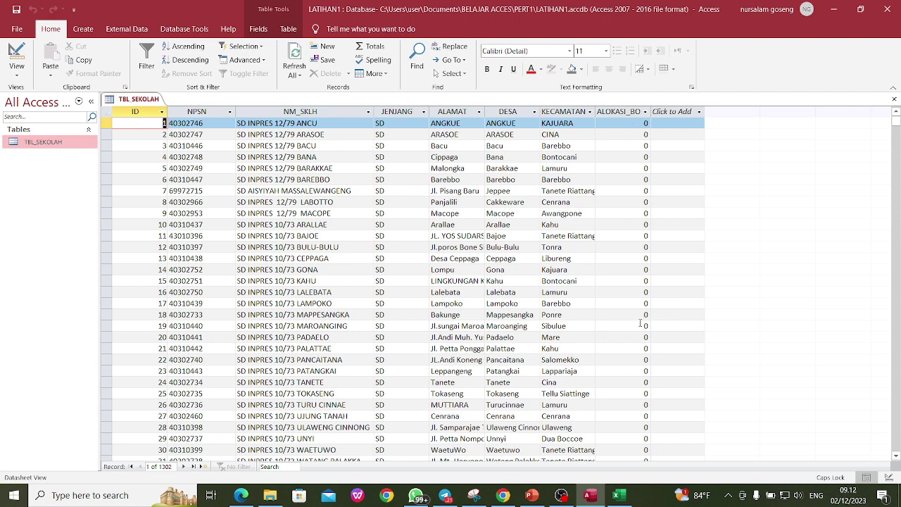
{"action": "scroll", "coordinate": [652, 423], "scroll_direction": "down", "scroll_amount": 4}
{"action": "scroll", "coordinate": [641, 310], "scroll_direction": "up", "scroll_amount": 4}
{"action": "scroll", "coordinate": [615, 310], "scroll_direction": "down", "scroll_amount": 12}
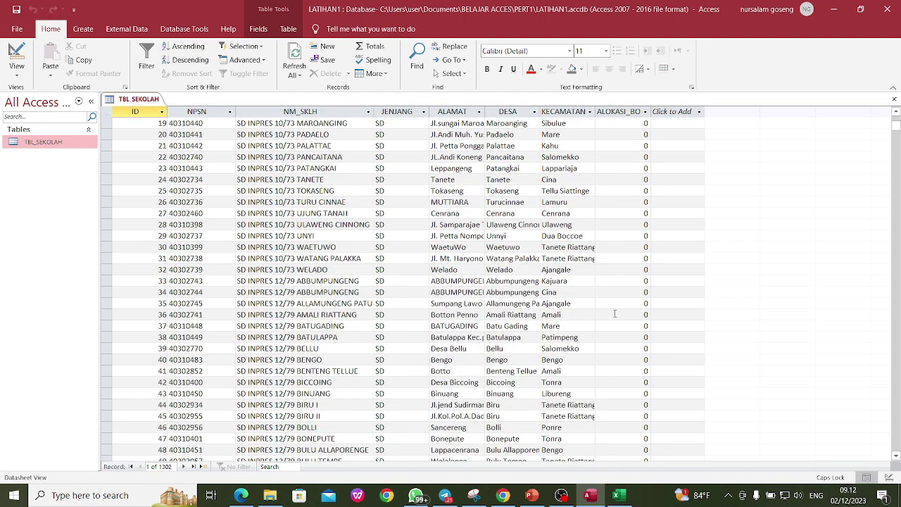
{"action": "scroll", "coordinate": [614, 313], "scroll_direction": "down", "scroll_amount": 12}
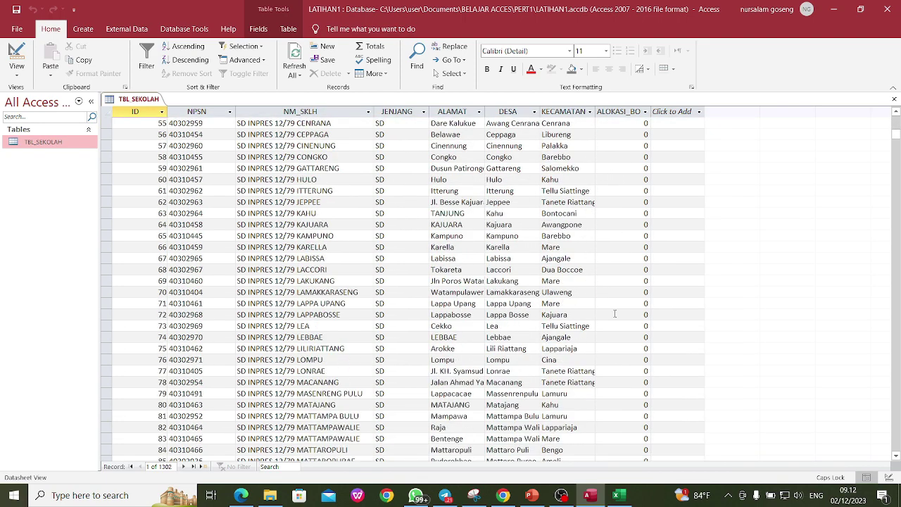
{"action": "scroll", "coordinate": [615, 314], "scroll_direction": "down", "scroll_amount": 6}
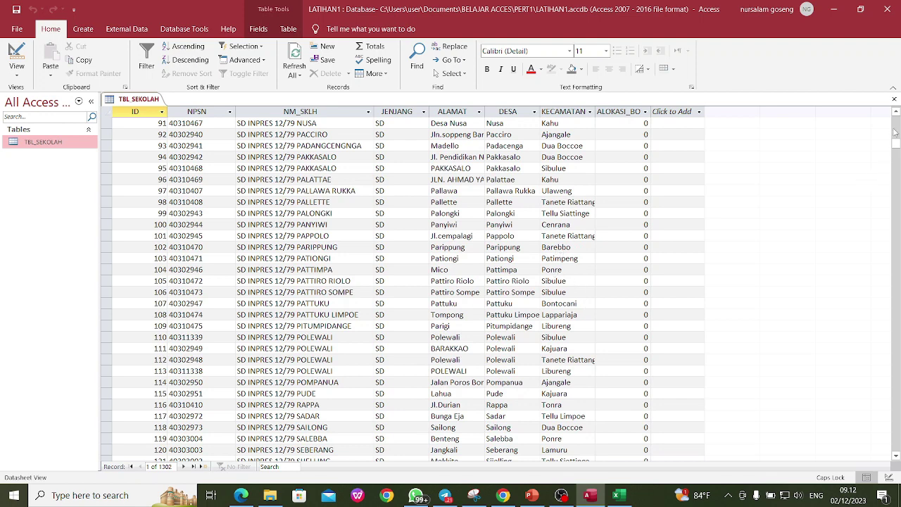
{"action": "left_click", "coordinate": [894, 100]}
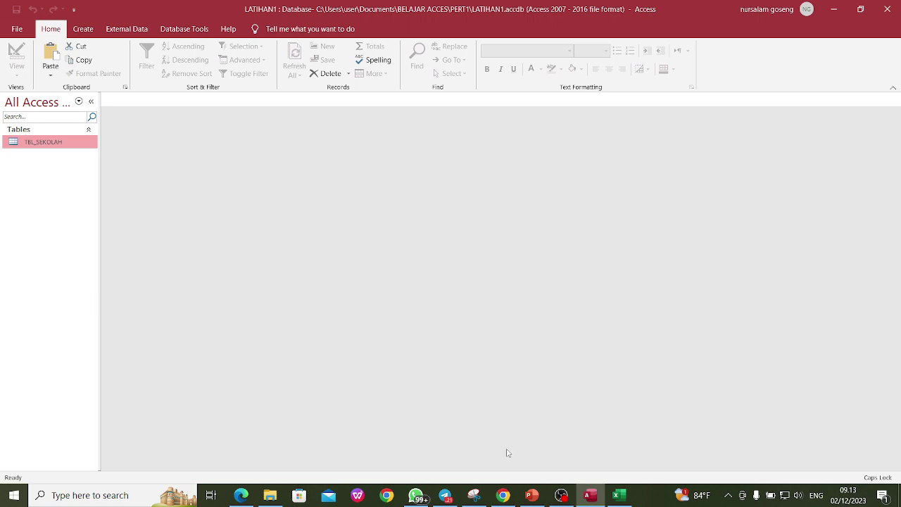
Switch to the TABEL_SEKOLAH2 workbook in Excel and delete the empty column A in front of NPSN
{"action": "left_click", "coordinate": [620, 494]}
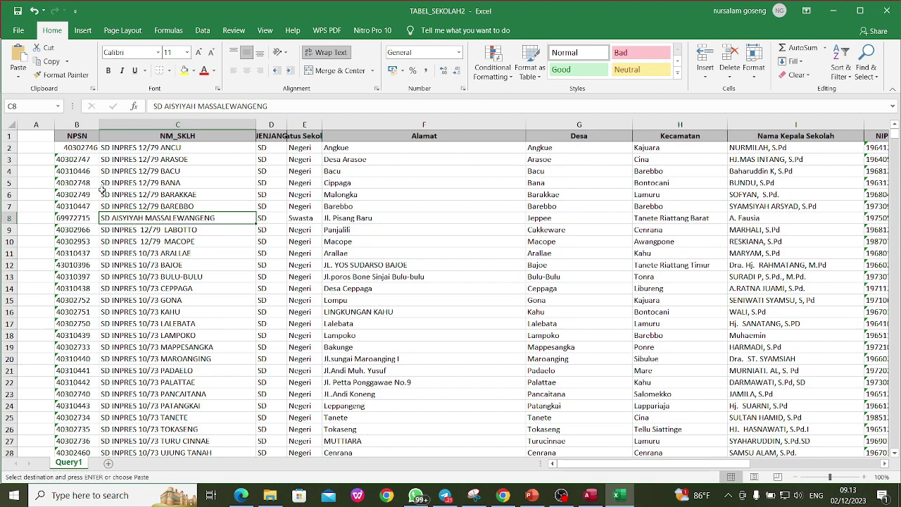
{"action": "left_click", "coordinate": [84, 138]}
{"action": "left_click", "coordinate": [166, 138]}
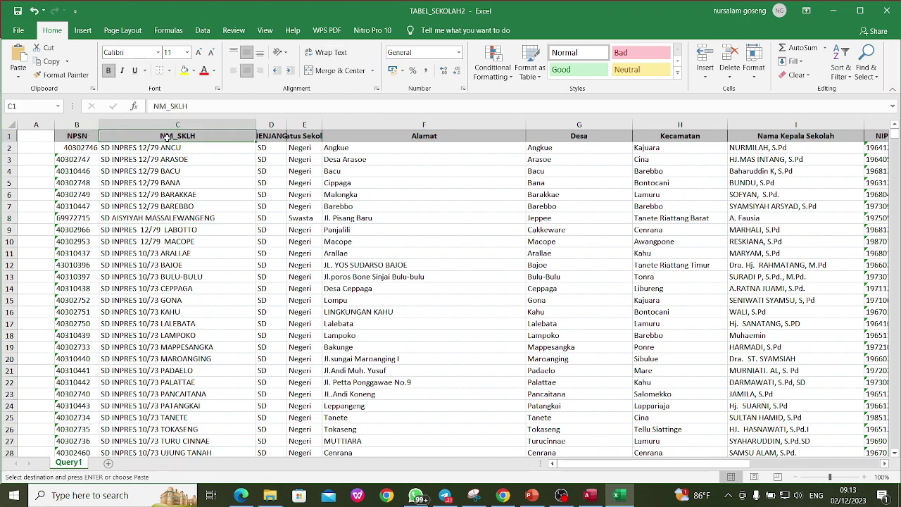
{"action": "left_click", "coordinate": [270, 138]}
{"action": "left_click", "coordinate": [328, 135]}
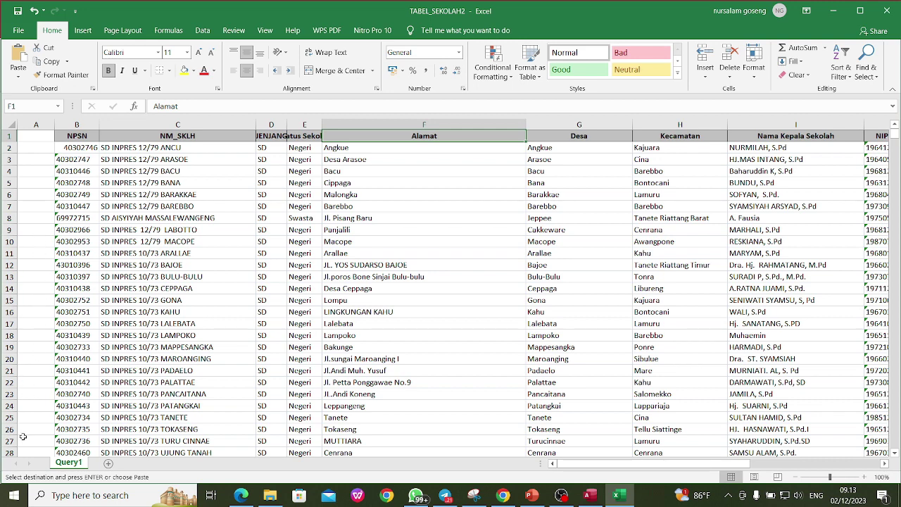
{"action": "left_click", "coordinate": [30, 123]}
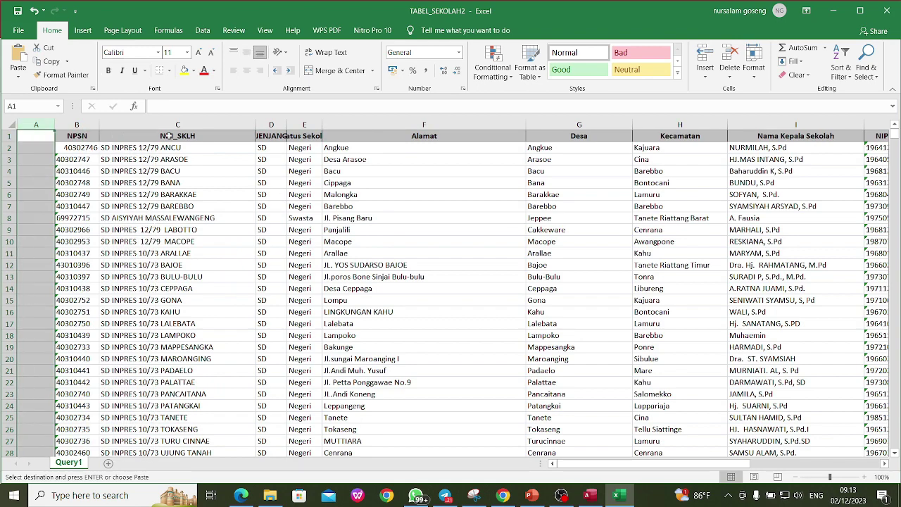
{"action": "left_click", "coordinate": [731, 81]}
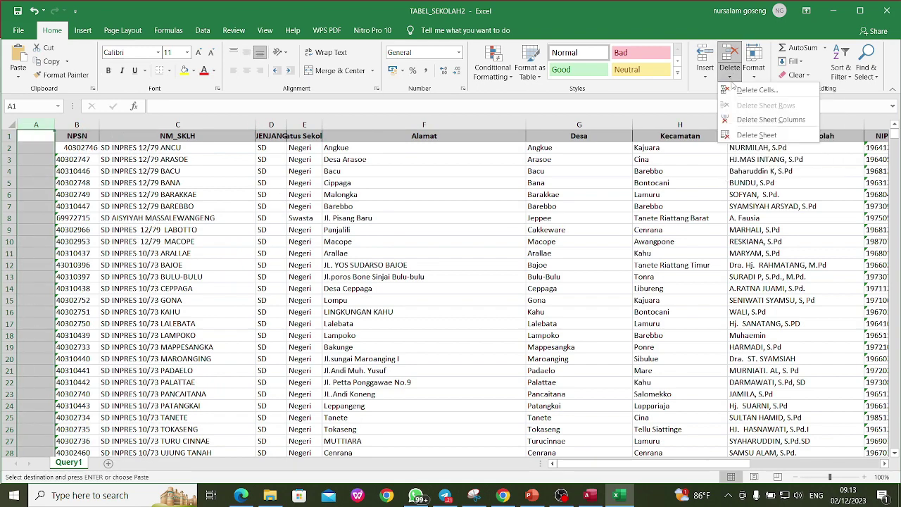
{"action": "left_click", "coordinate": [749, 120]}
{"action": "left_click", "coordinate": [183, 296]}
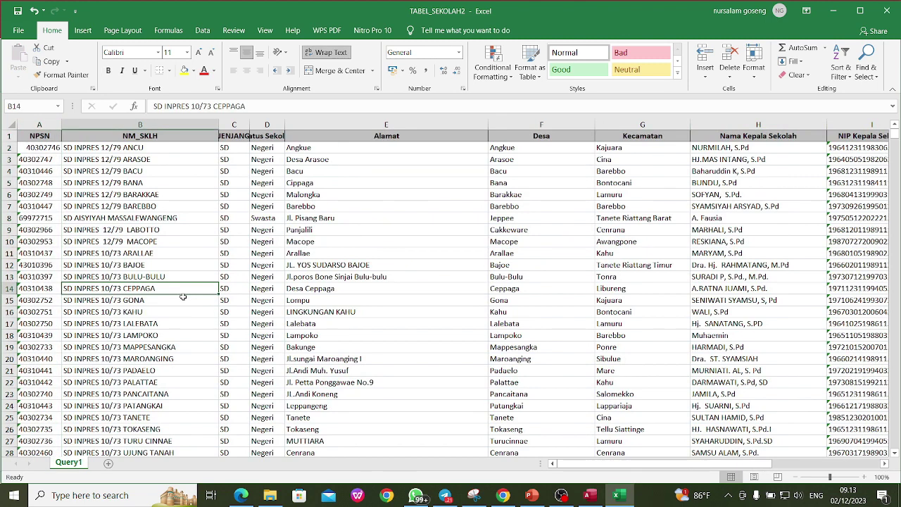
Go through the fields of row 6 from NPSN across to ikm2023 to review which columns the sheet holds
{"action": "left_click", "coordinate": [44, 195]}
{"action": "left_click", "coordinate": [114, 199]}
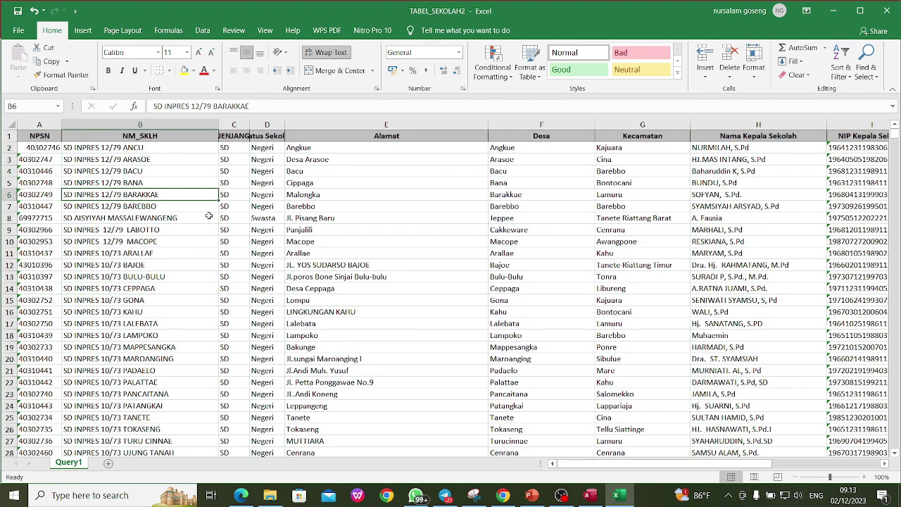
{"action": "key", "text": "Right"}
{"action": "key", "text": "Right"}
{"action": "key", "text": "Right"}
{"action": "key", "text": "Right"}
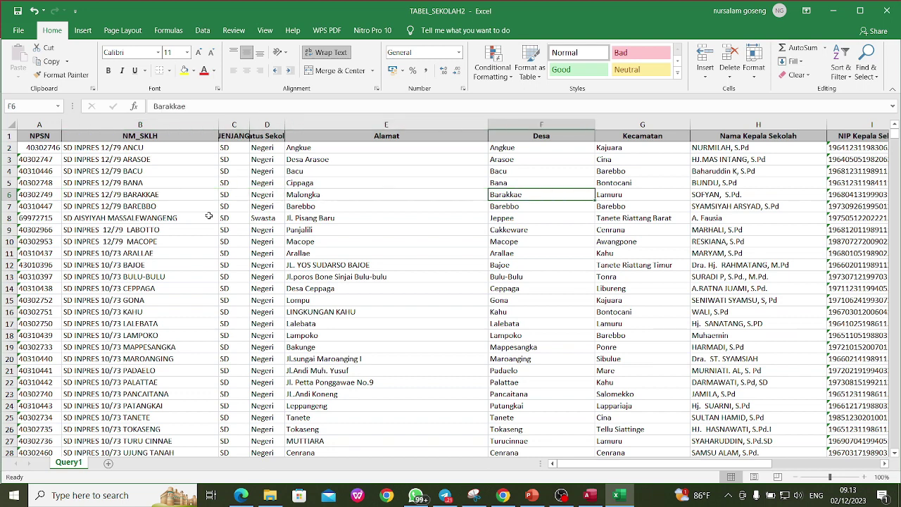
{"action": "key", "text": "Right"}
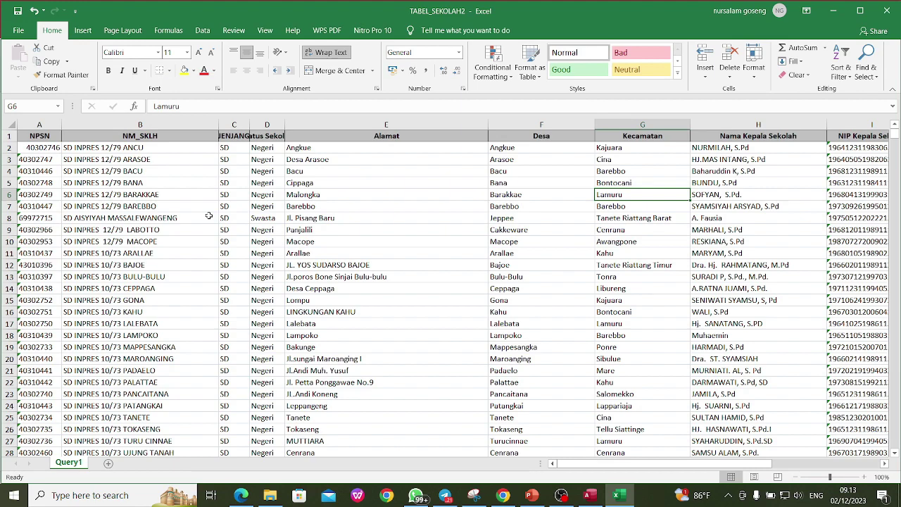
{"action": "key", "text": "Right"}
{"action": "key", "text": "Right"}
{"action": "key", "text": "Right"}
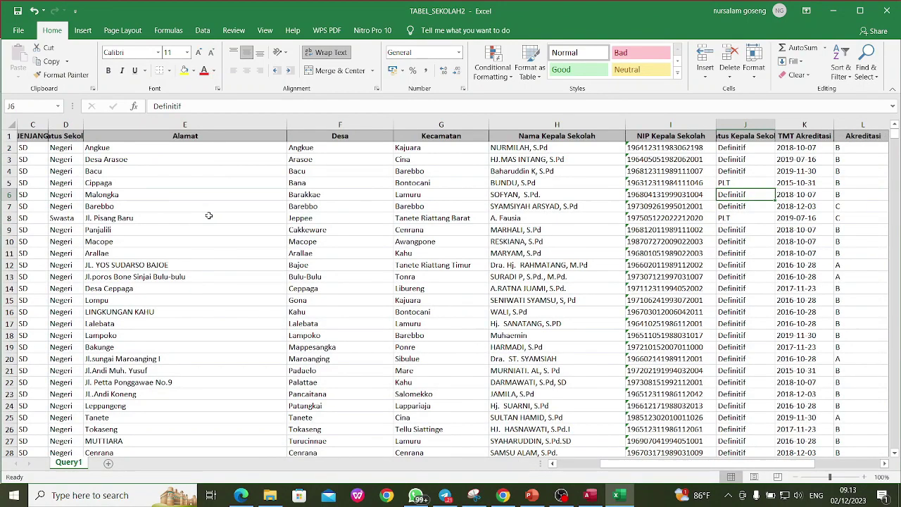
{"action": "key", "text": "Right"}
{"action": "key", "text": "Right"}
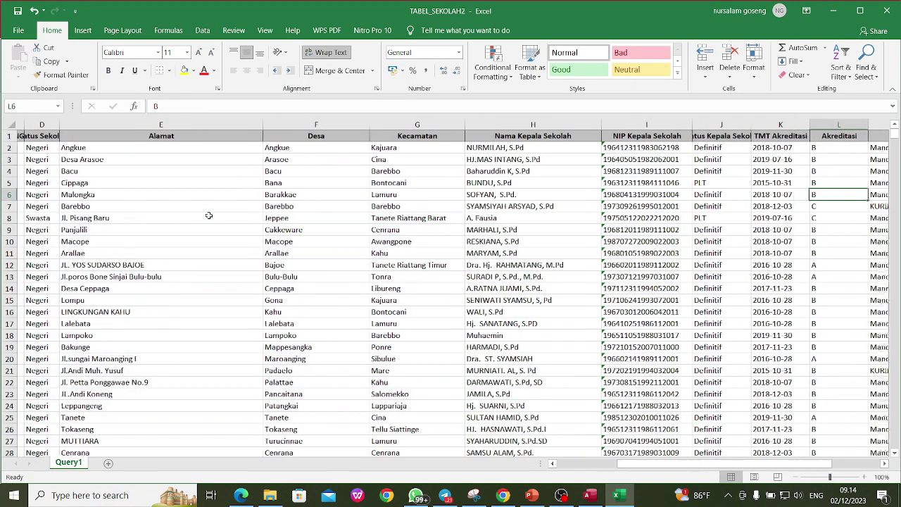
{"action": "key", "text": "Right"}
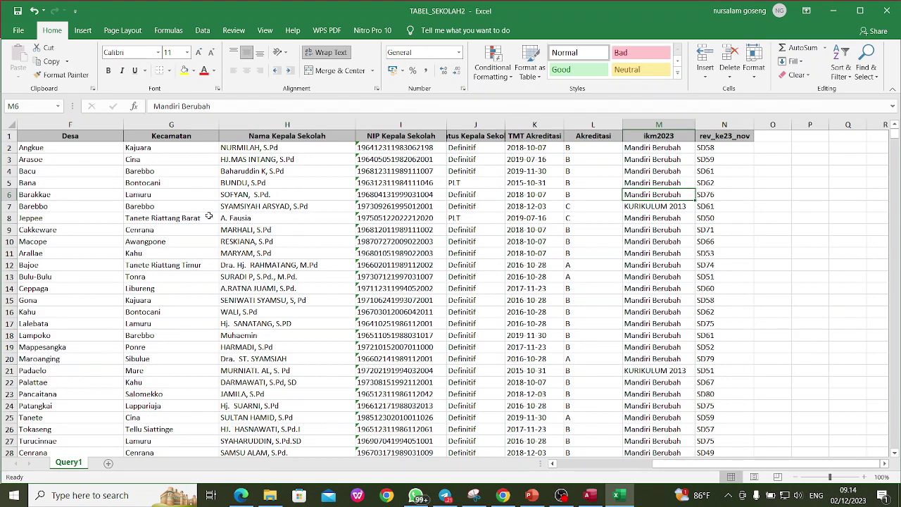
Rename the rev_ke23_nov column header as KODE_pgws and close the TABEL_SEKOLAH2 workbook to return to Access
{"action": "left_click", "coordinate": [734, 137]}
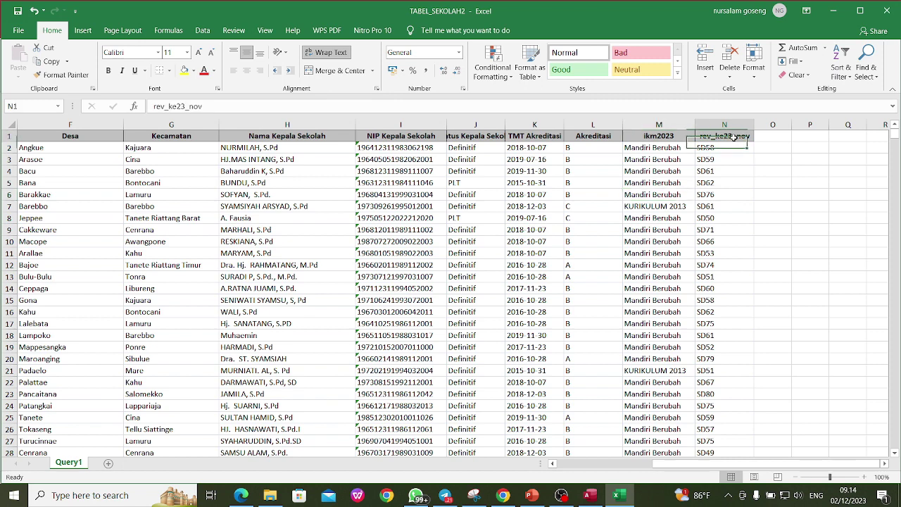
{"action": "type", "text": "KODE"}
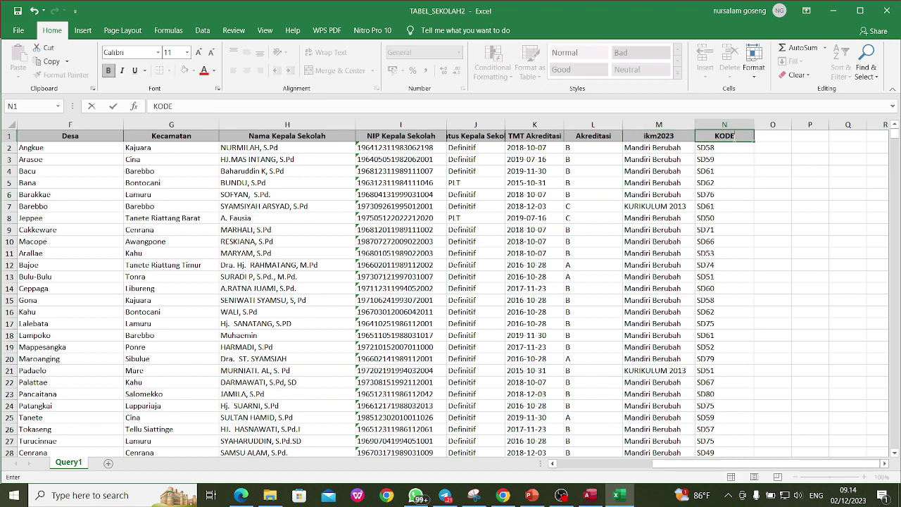
{"action": "type", "text": "_pgws"}
{"action": "left_click", "coordinate": [539, 218]}
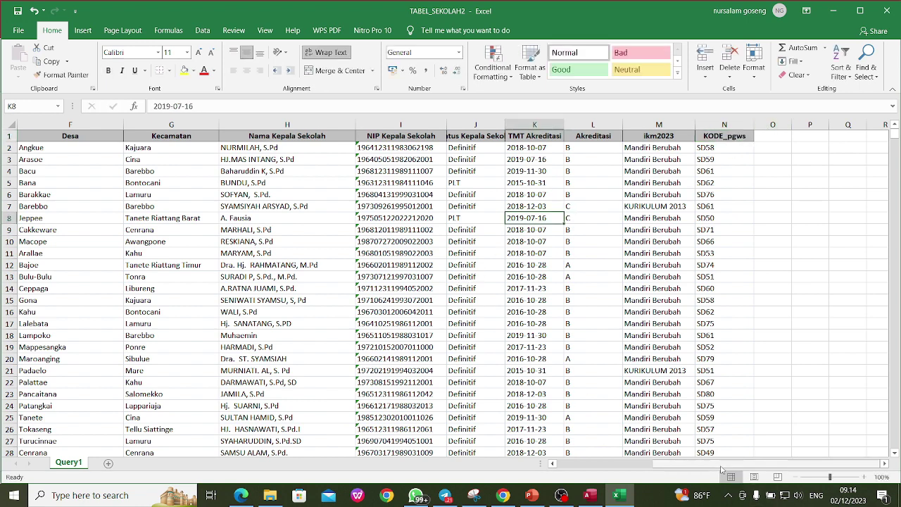
{"action": "left_click_drag", "start_coordinate": [713, 466], "coordinate": [597, 465]}
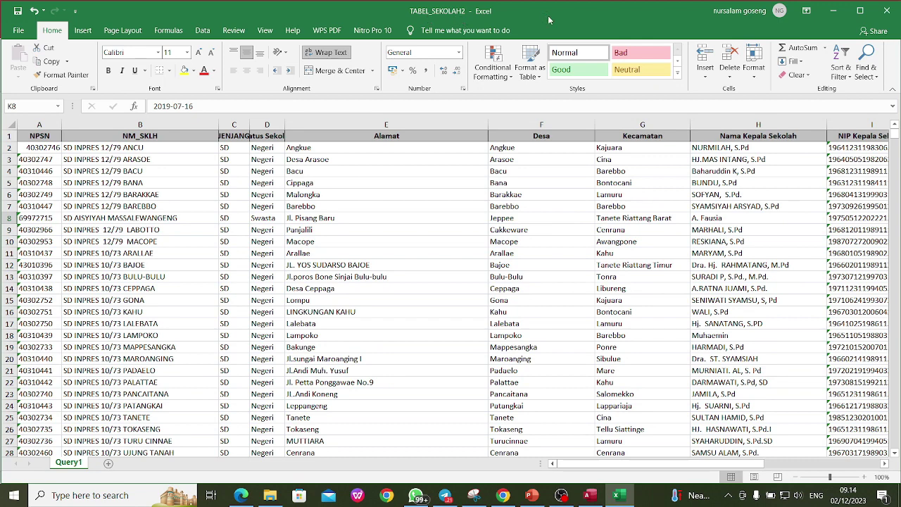
{"action": "left_click", "coordinate": [888, 10]}
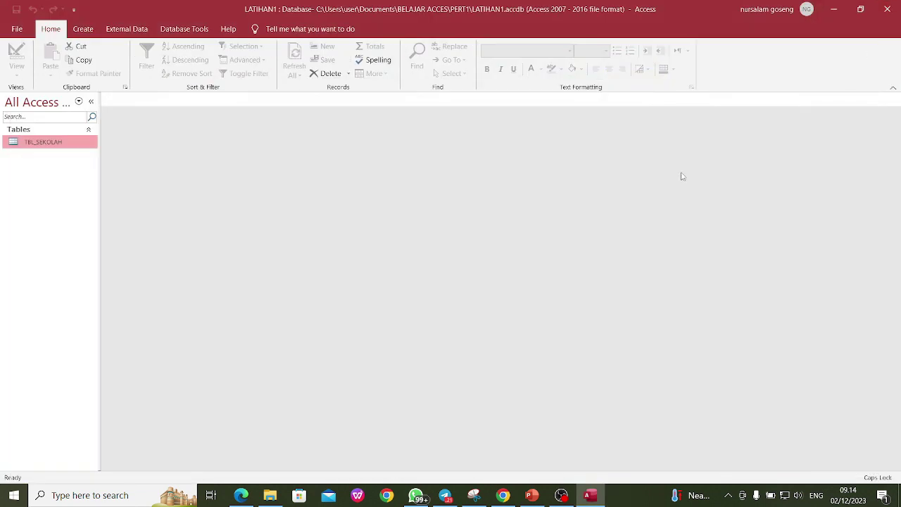
Start an Excel data import in the LATIHAN1 database with TABEL_SEKOLAH2 from the BELAJAR ACCES folder as source
{"action": "left_click", "coordinate": [130, 30]}
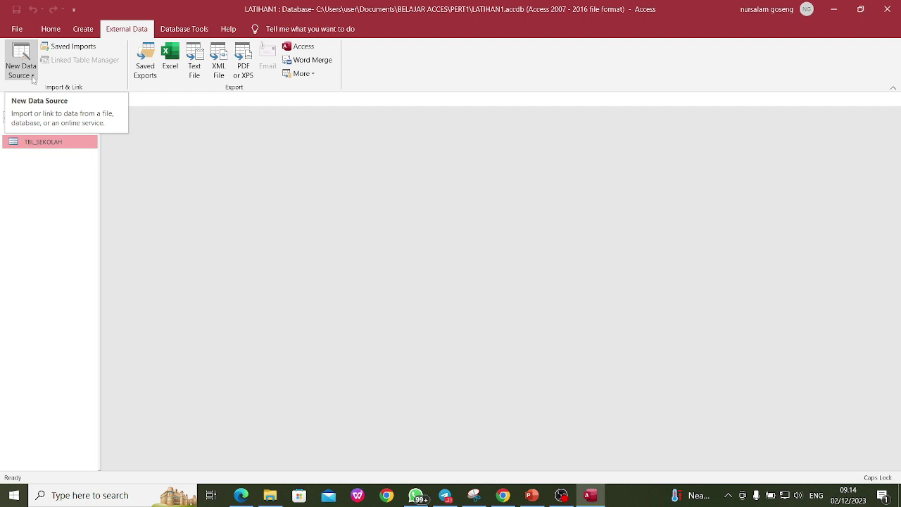
{"action": "left_click", "coordinate": [33, 79]}
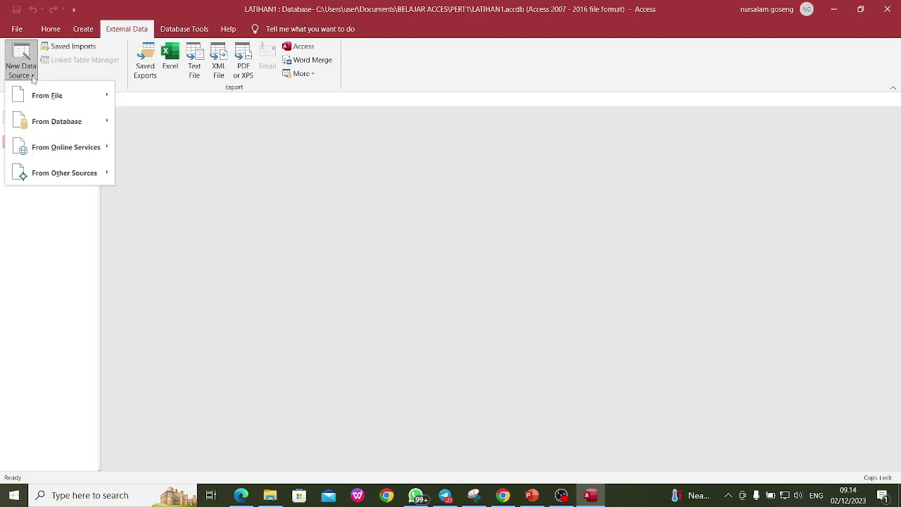
{"action": "mouse_move", "coordinate": [46, 94]}
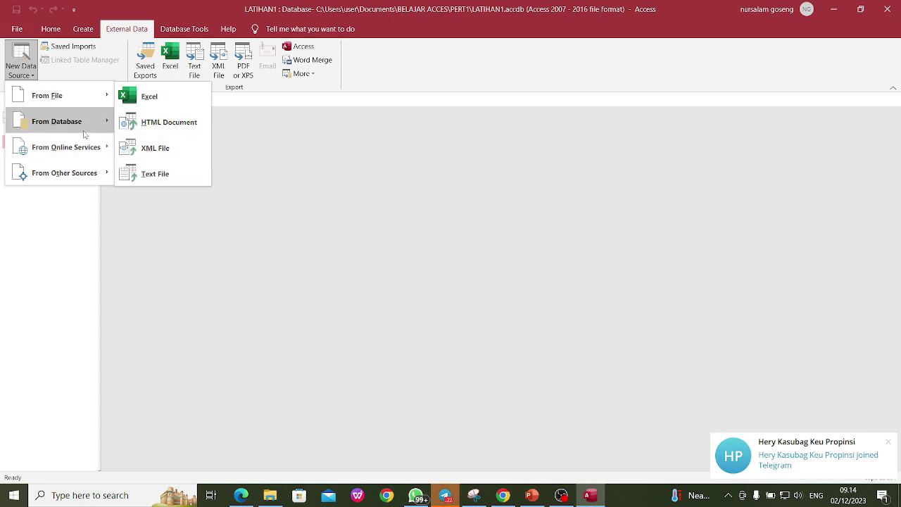
{"action": "mouse_move", "coordinate": [80, 124]}
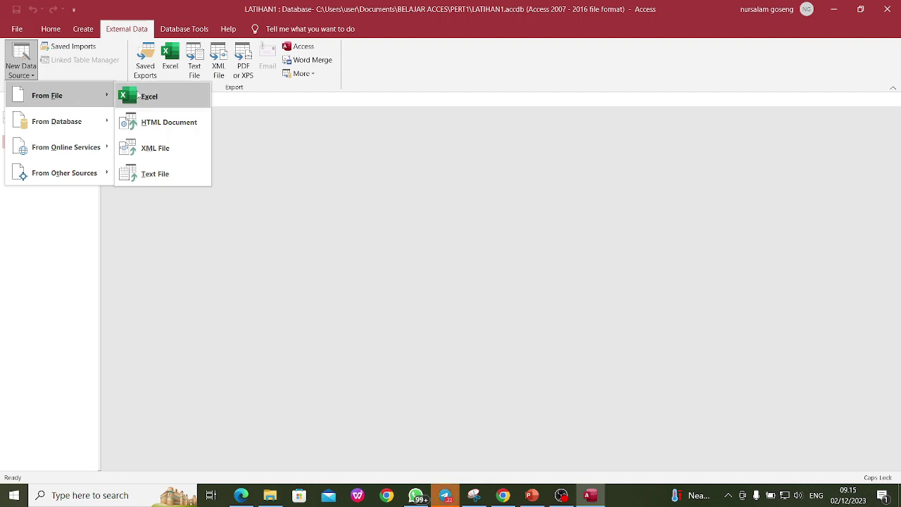
{"action": "left_click", "coordinate": [138, 95]}
{"action": "left_click", "coordinate": [622, 167]}
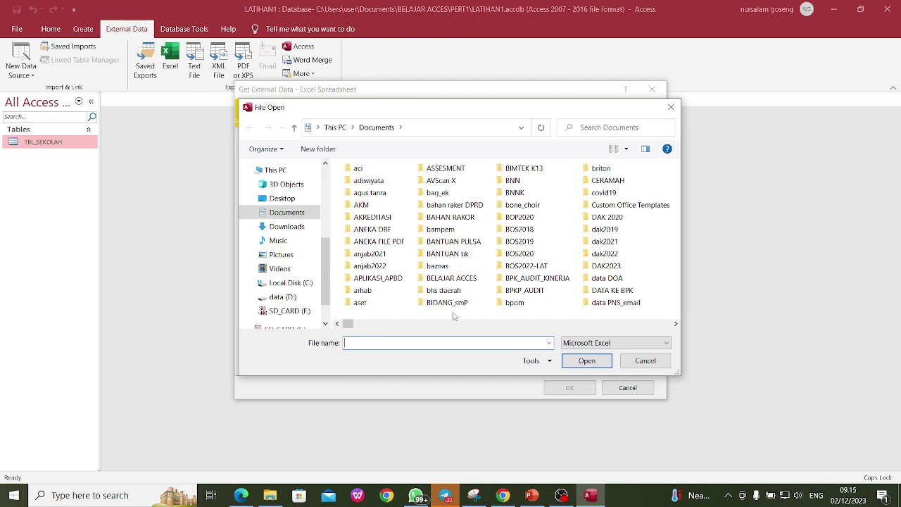
{"action": "double_click", "coordinate": [450, 279]}
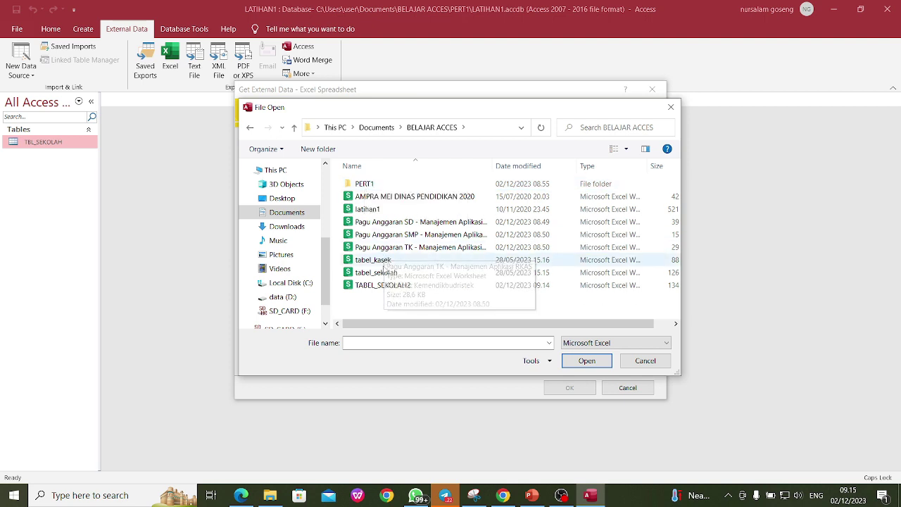
{"action": "left_click", "coordinate": [376, 287]}
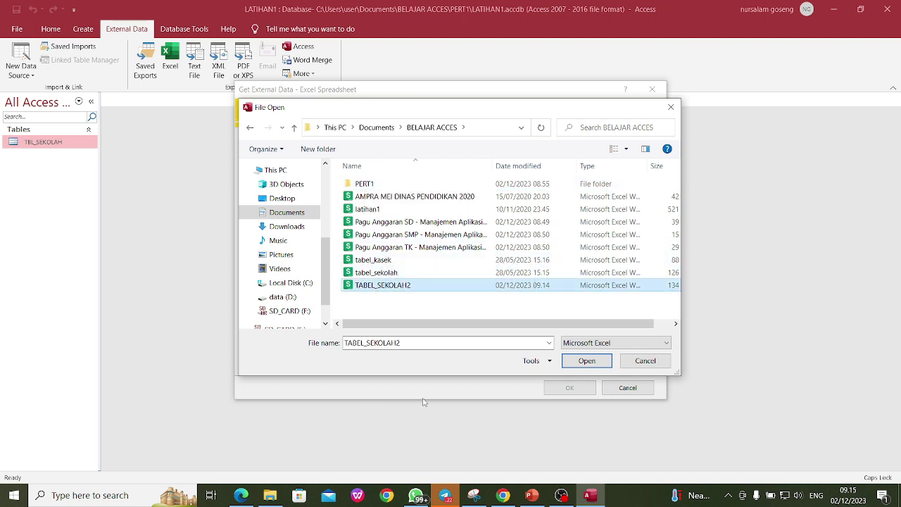
{"action": "left_click", "coordinate": [587, 361]}
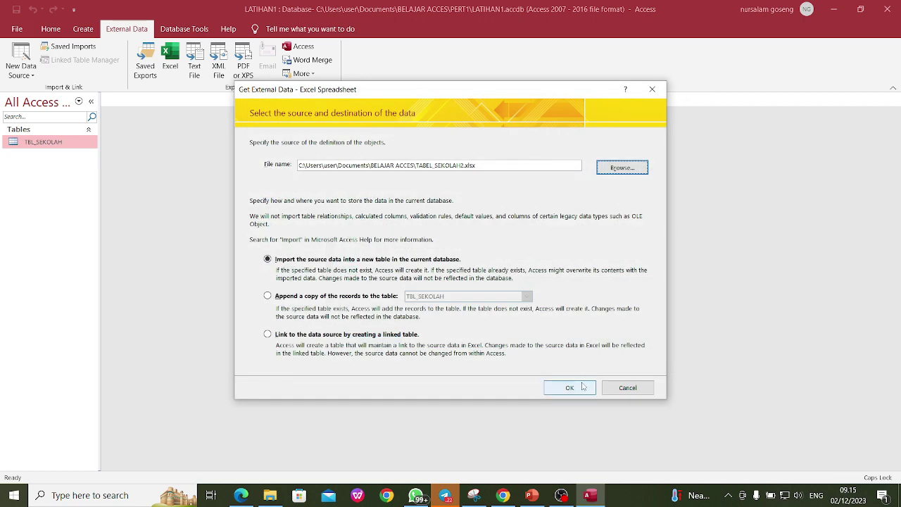
Import the source data into a new table, using the first row as column headings
{"action": "left_click", "coordinate": [574, 387]}
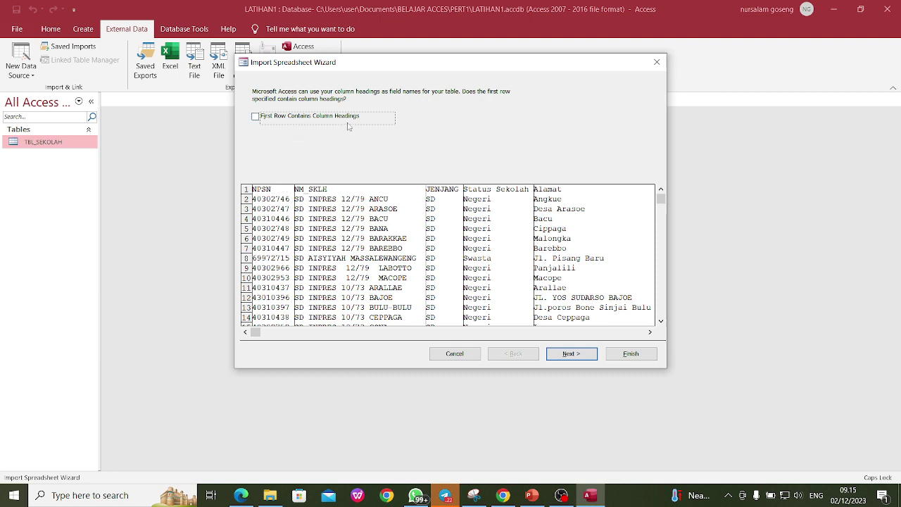
{"action": "left_click", "coordinate": [257, 119]}
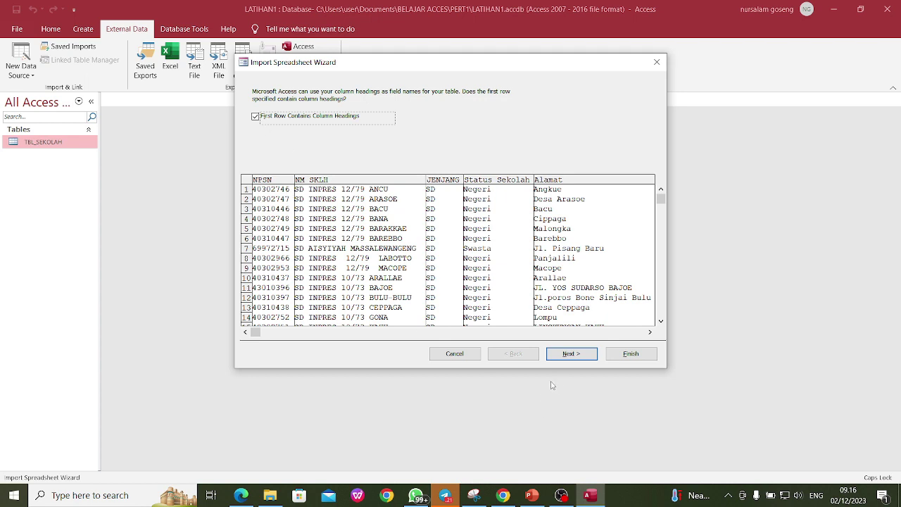
{"action": "left_click", "coordinate": [580, 358]}
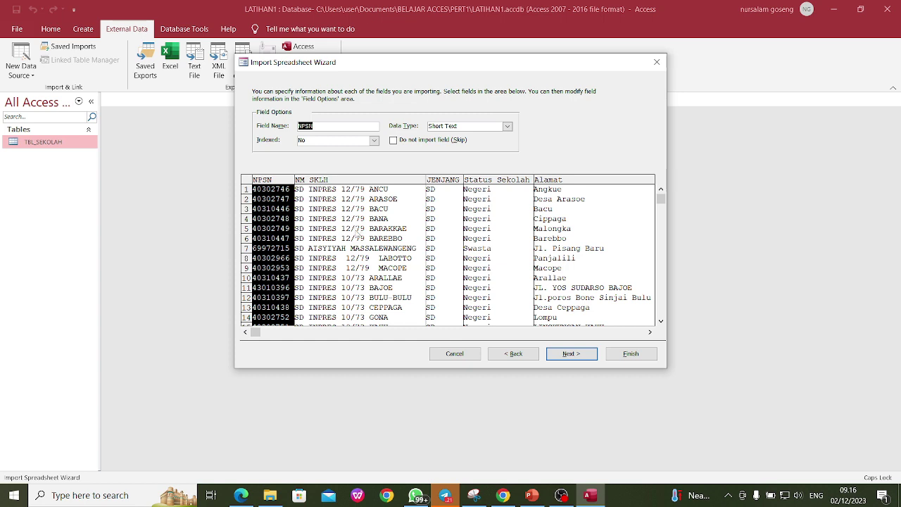
Shorten the field name of the Status Sekolah column to Status in the import field options
{"action": "left_click", "coordinate": [483, 211]}
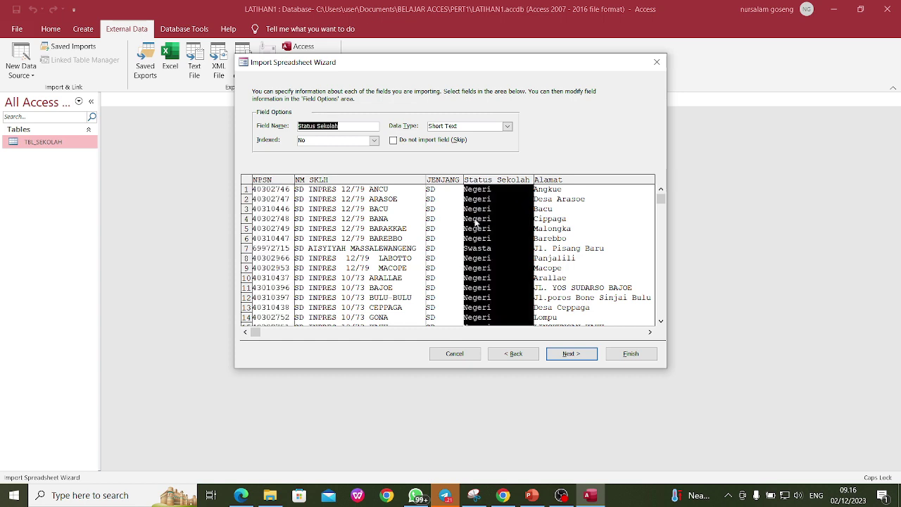
{"action": "left_click", "coordinate": [341, 126]}
{"action": "key", "text": "BackSpace"}
{"action": "key", "text": "BackSpace"}
{"action": "key", "text": "BackSpace"}
{"action": "key", "text": "BackSpace"}
{"action": "key", "text": "BackSpace"}
{"action": "key", "text": "BackSpace"}
{"action": "key", "text": "BackSpace"}
{"action": "key", "text": "BackSpace"}
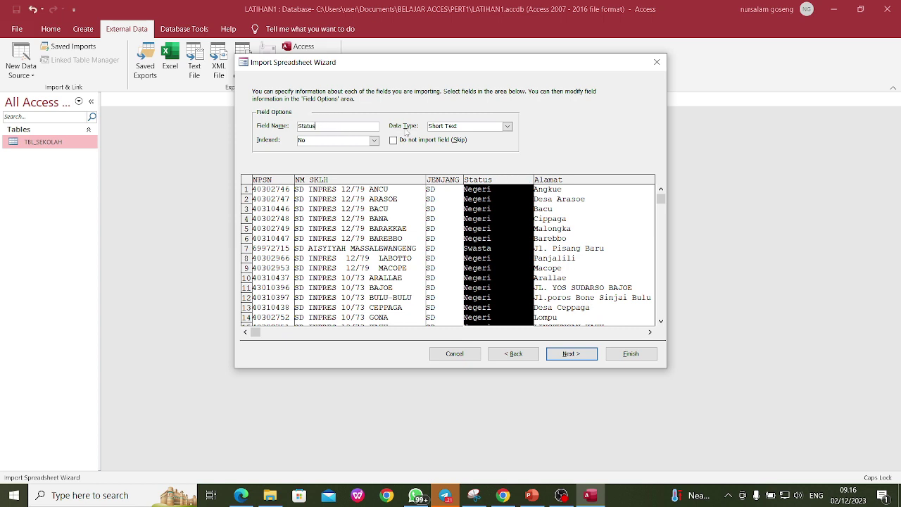
Rename the import fields Nama Kepala Sekolah as NM_KASEK and NIP Kepala Sekolah as NIP_KASEK
{"action": "left_click", "coordinate": [577, 218]}
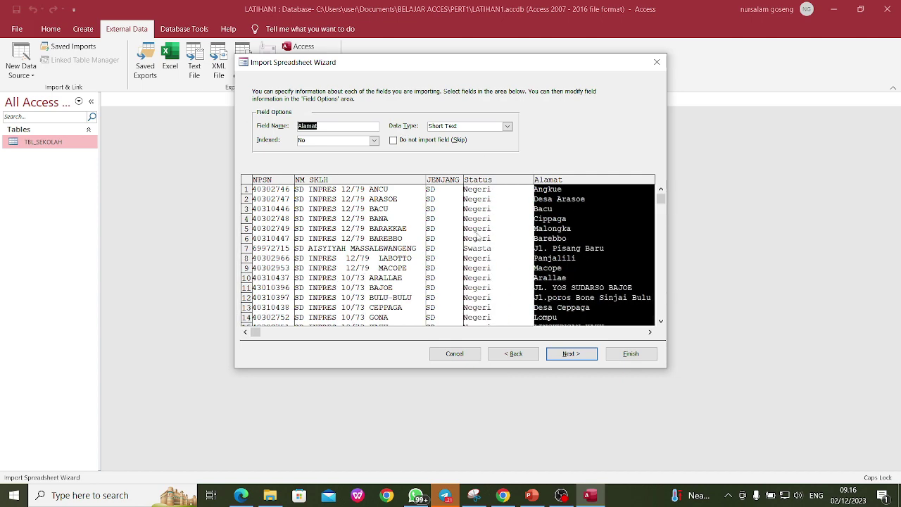
{"action": "left_click", "coordinate": [616, 335]}
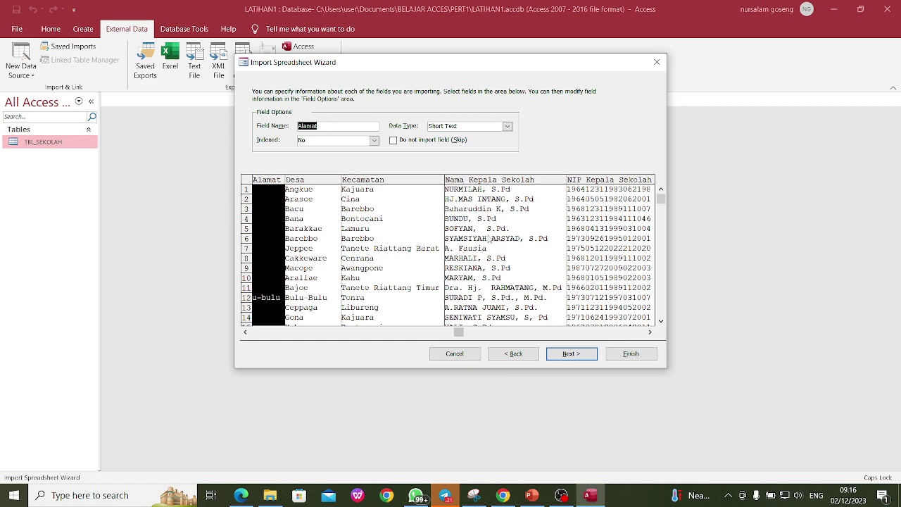
{"action": "left_click", "coordinate": [486, 240]}
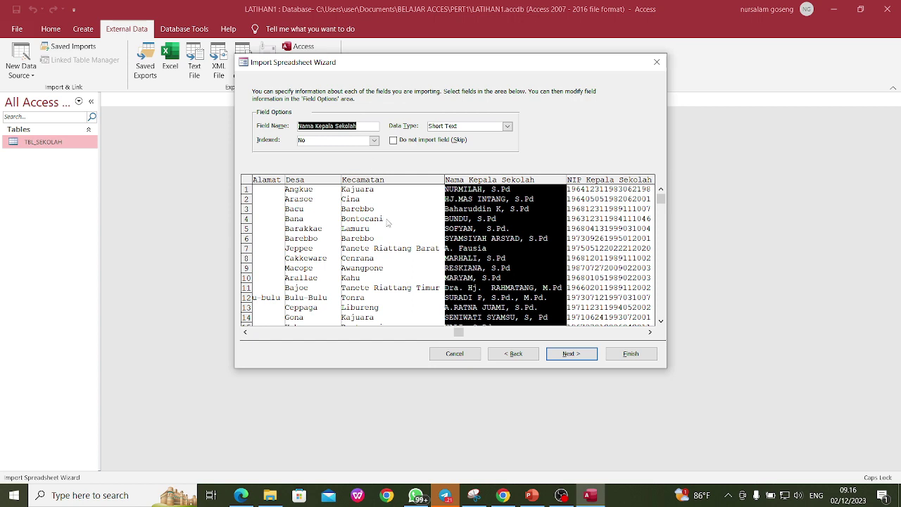
{"action": "type", "text": "NM_KASEK"}
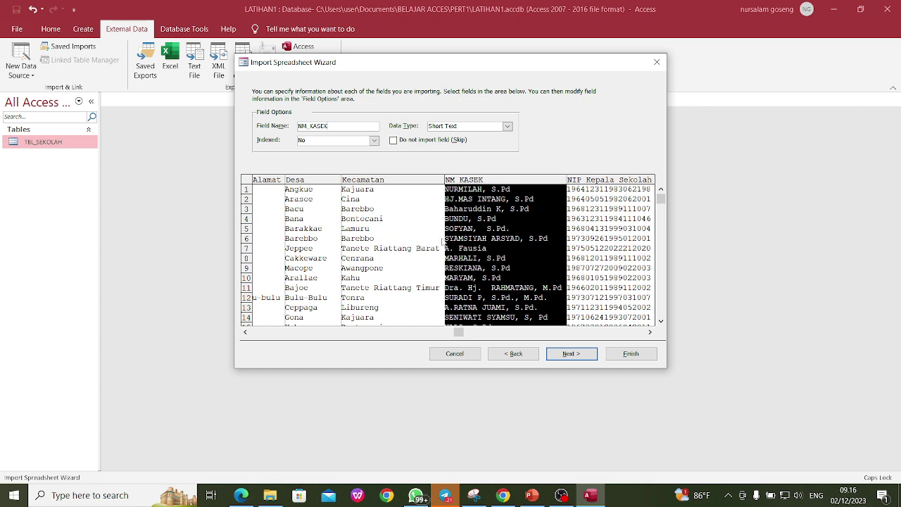
{"action": "left_click", "coordinate": [603, 253]}
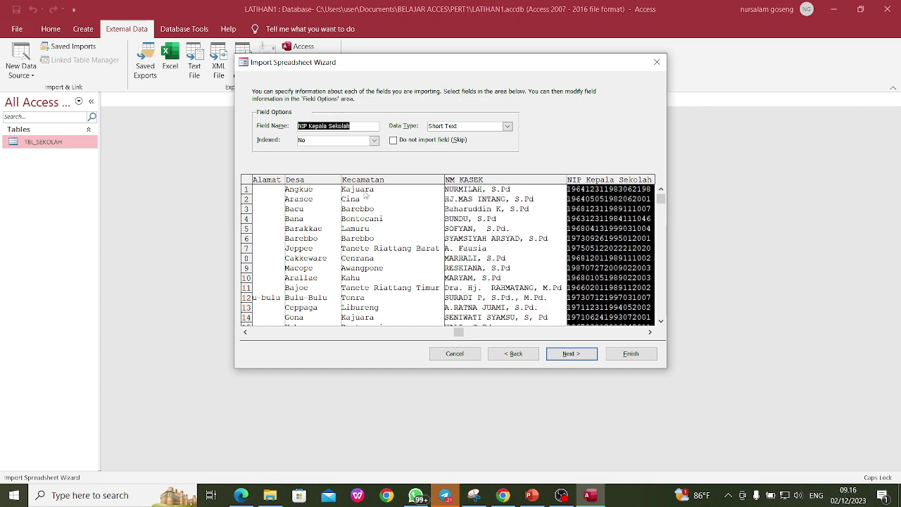
{"action": "type", "text": "NIP"}
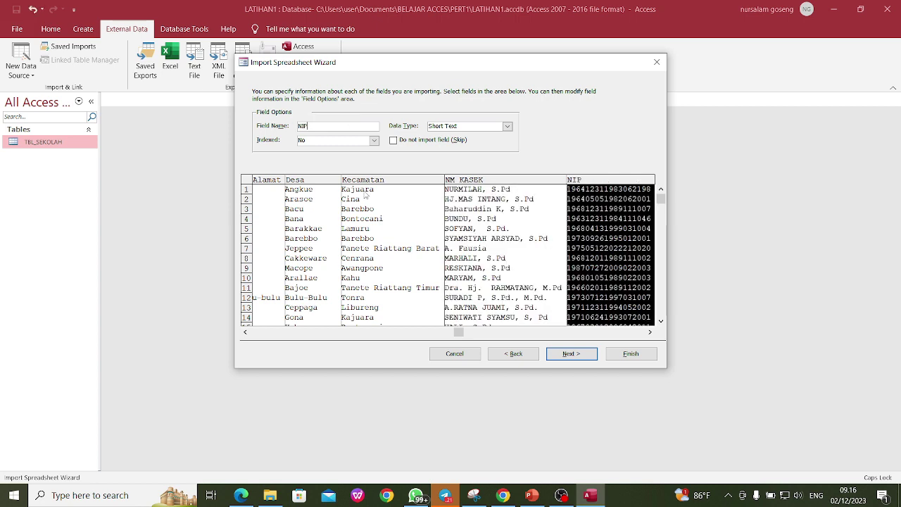
{"action": "type", "text": "_KASEK"}
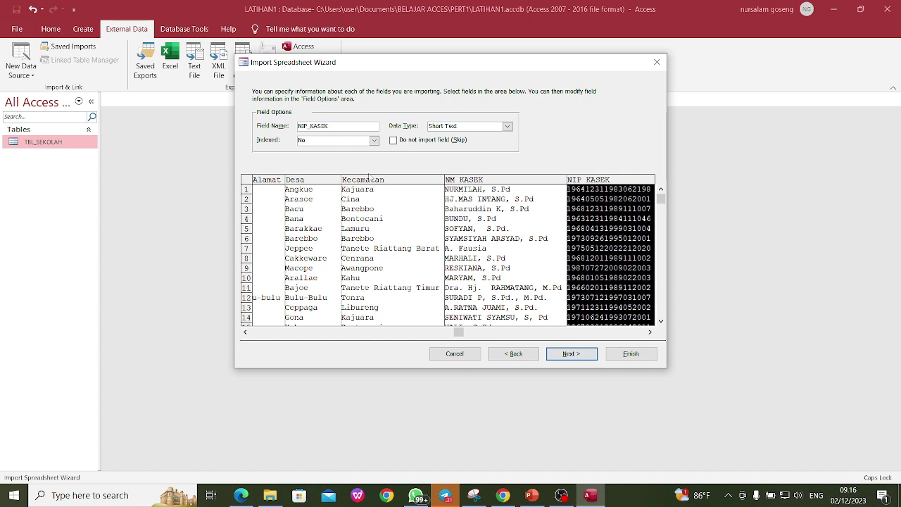
Rename the import field Status Kepala Sekolah as STATUS_KASEK and check the TMT Akreditasi field's options
{"action": "left_click", "coordinate": [640, 332]}
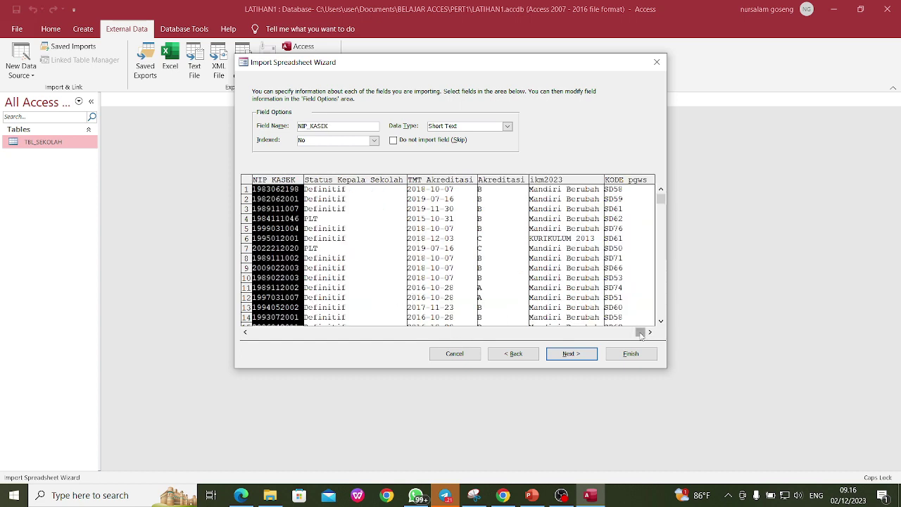
{"action": "left_click", "coordinate": [333, 248]}
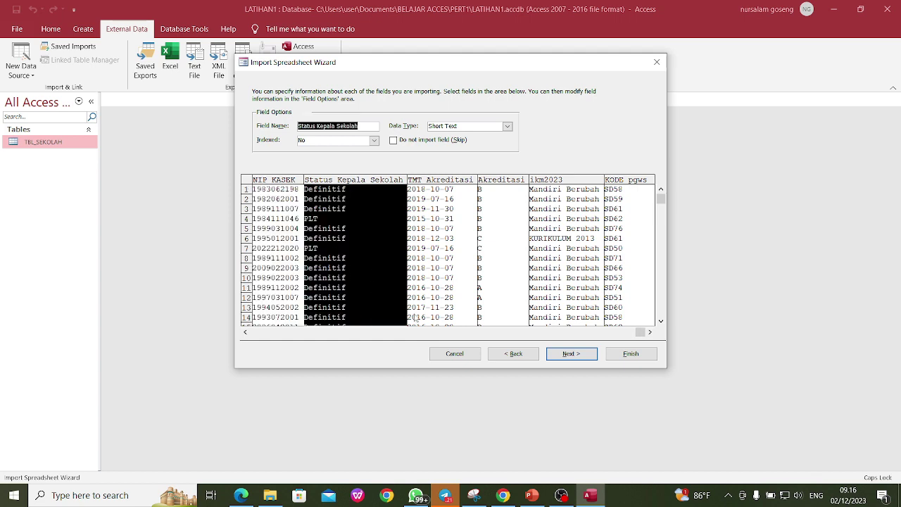
{"action": "type", "text": "STA"}
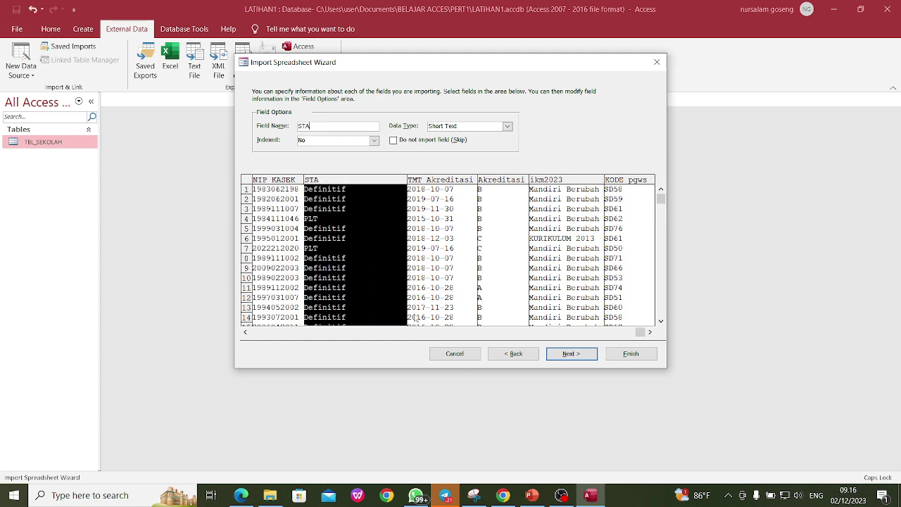
{"action": "type", "text": "TUS_KASEK"}
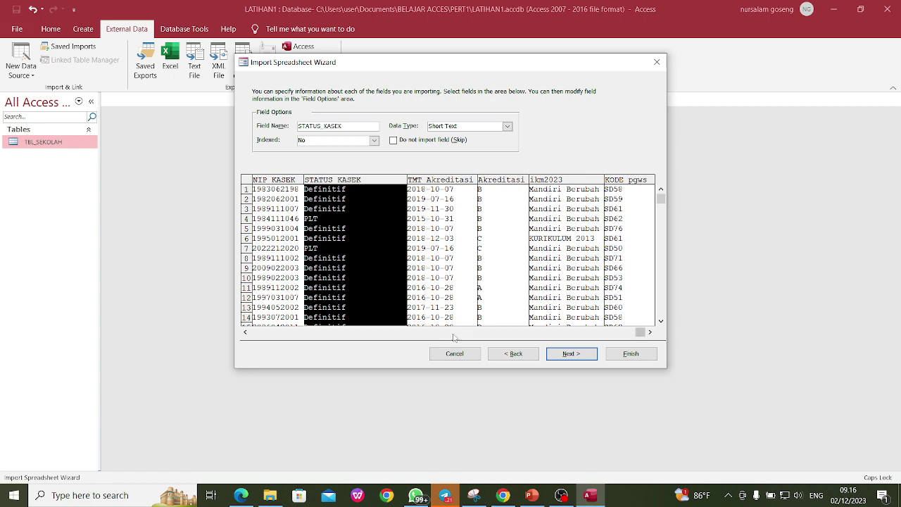
{"action": "left_click", "coordinate": [430, 254]}
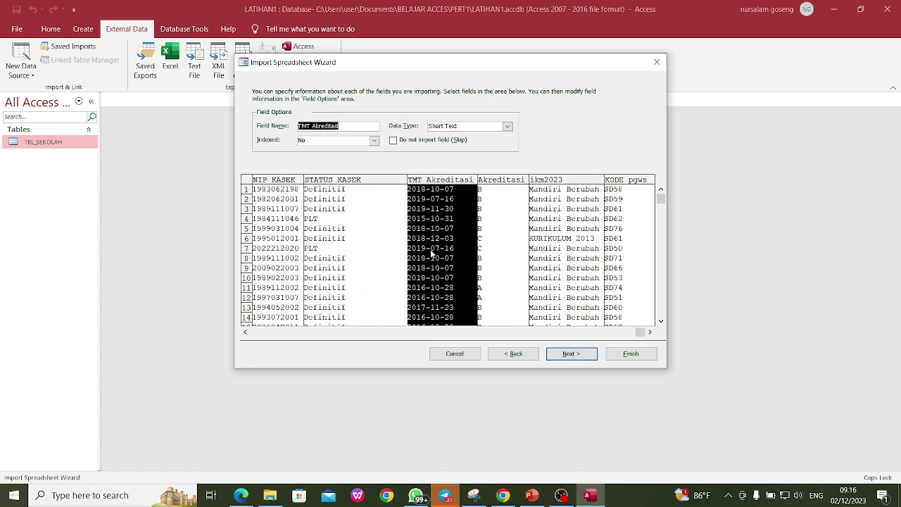
Let Access add the primary key and finish the import into table TBL_SEKOLAH2 without saving the import steps
{"action": "left_click", "coordinate": [571, 354]}
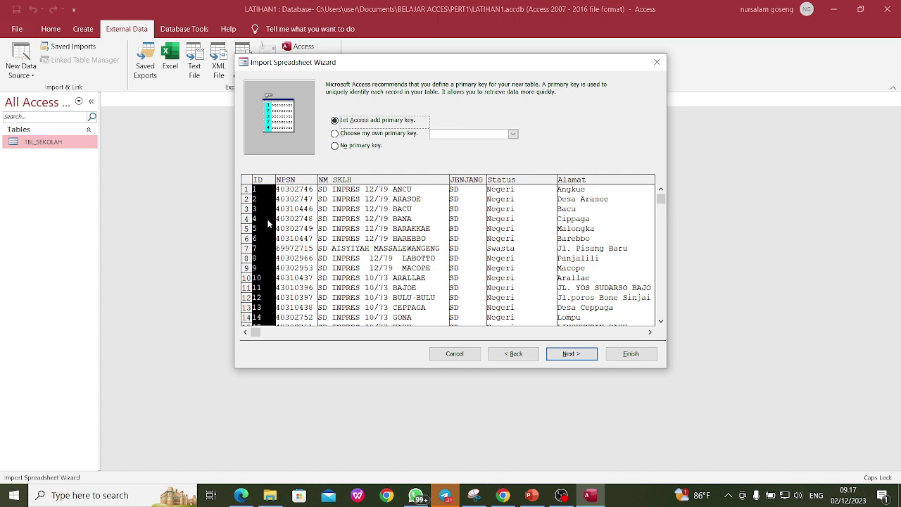
{"action": "left_click", "coordinate": [571, 354]}
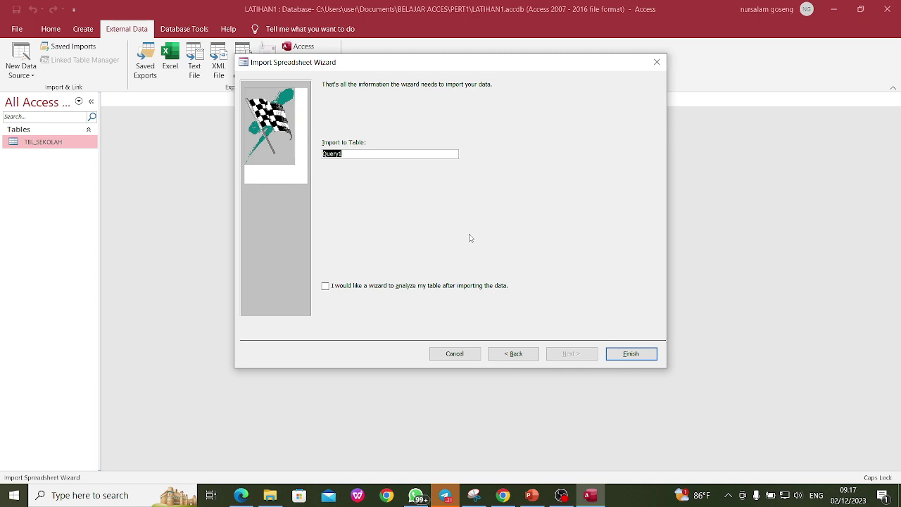
{"action": "type", "text": "T"}
{"action": "type", "text": "SEKOLAH2"}
{"action": "left_click", "coordinate": [641, 356]}
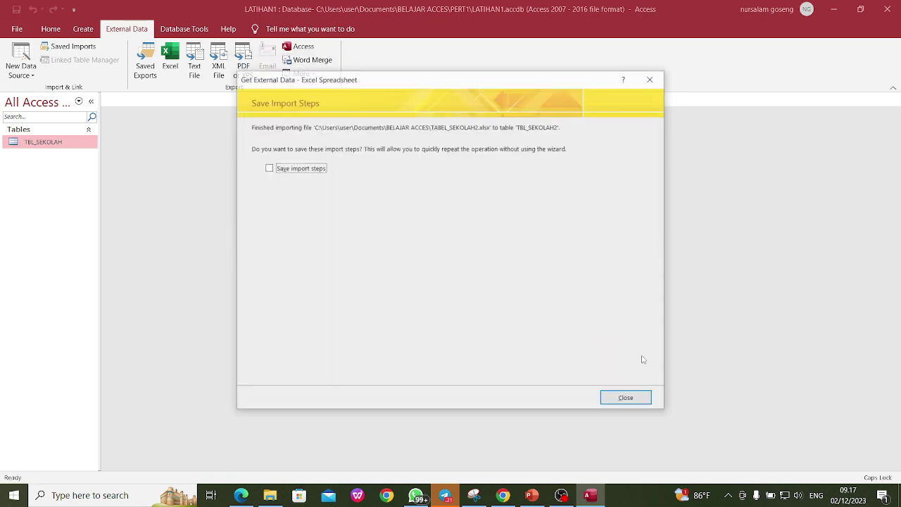
{"action": "left_click", "coordinate": [630, 394]}
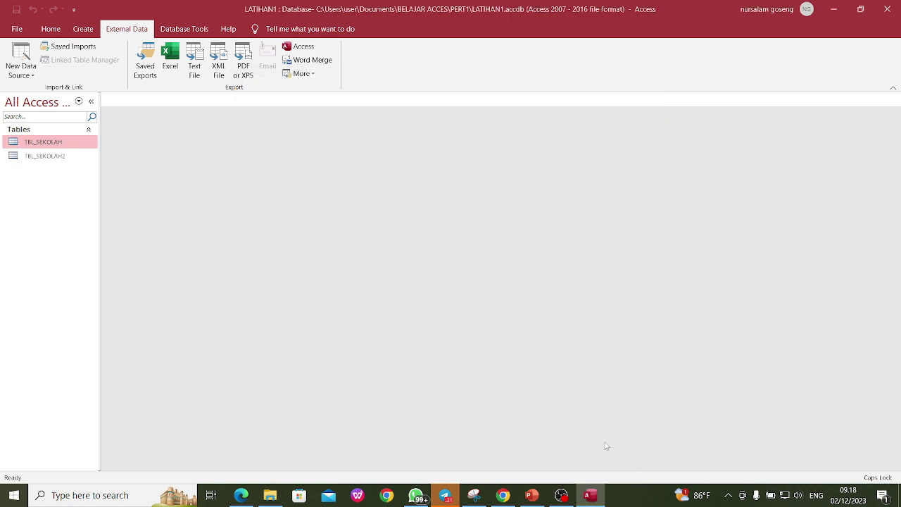
Open the TBL_SEKOLAH2 table, look through its imported school records and close it again
{"action": "double_click", "coordinate": [45, 157]}
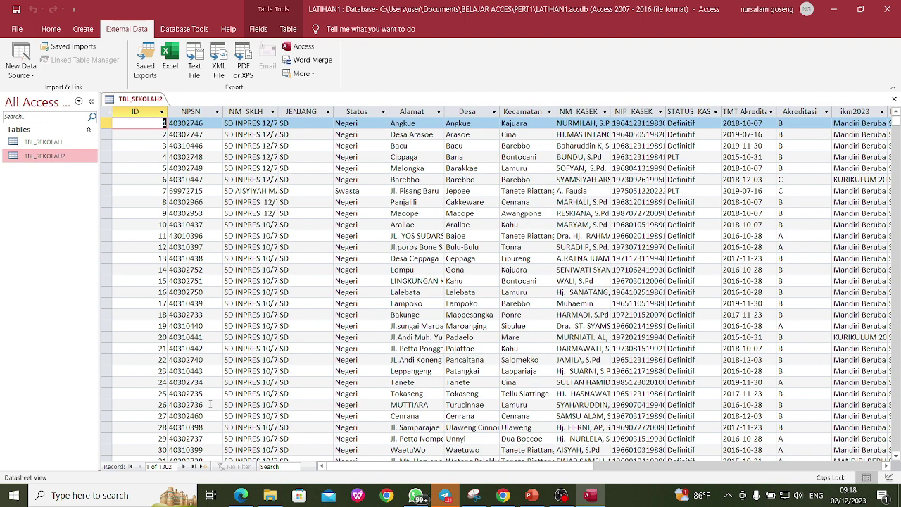
{"action": "scroll", "coordinate": [202, 413], "scroll_direction": "down", "scroll_amount": 1}
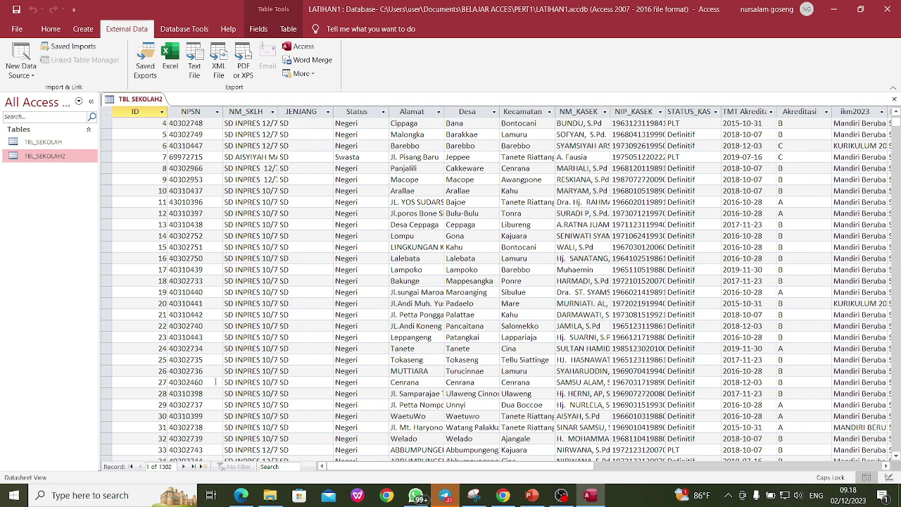
{"action": "scroll", "coordinate": [346, 351], "scroll_direction": "down", "scroll_amount": 1}
{"action": "scroll", "coordinate": [345, 352], "scroll_direction": "up", "scroll_amount": 2}
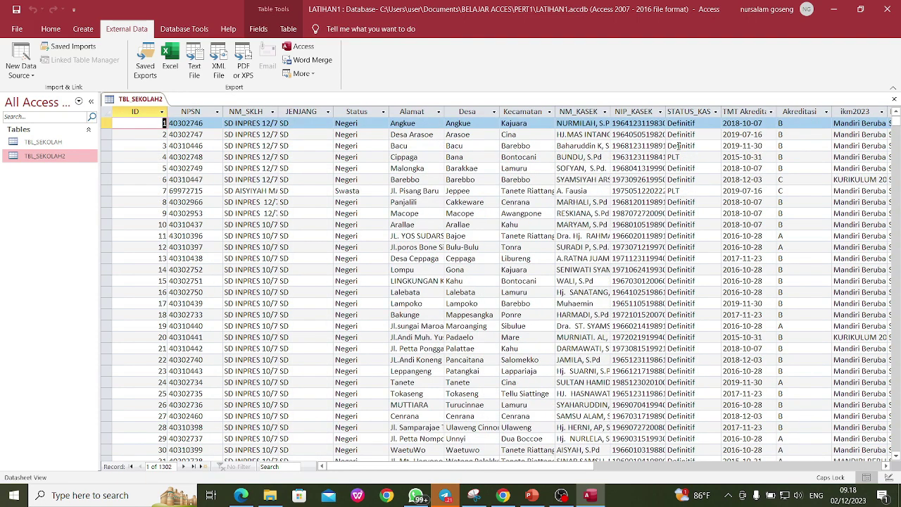
{"action": "left_click", "coordinate": [894, 100]}
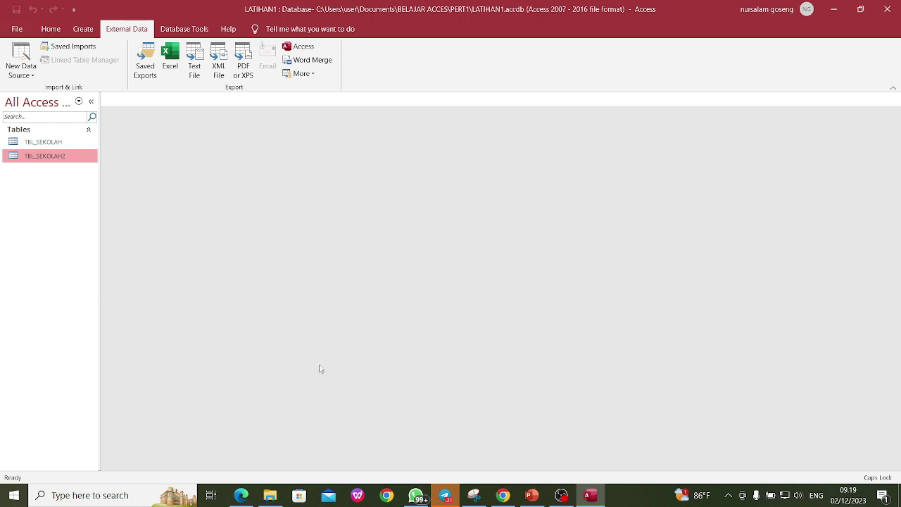
{"action": "mouse_move", "coordinate": [566, 498]}
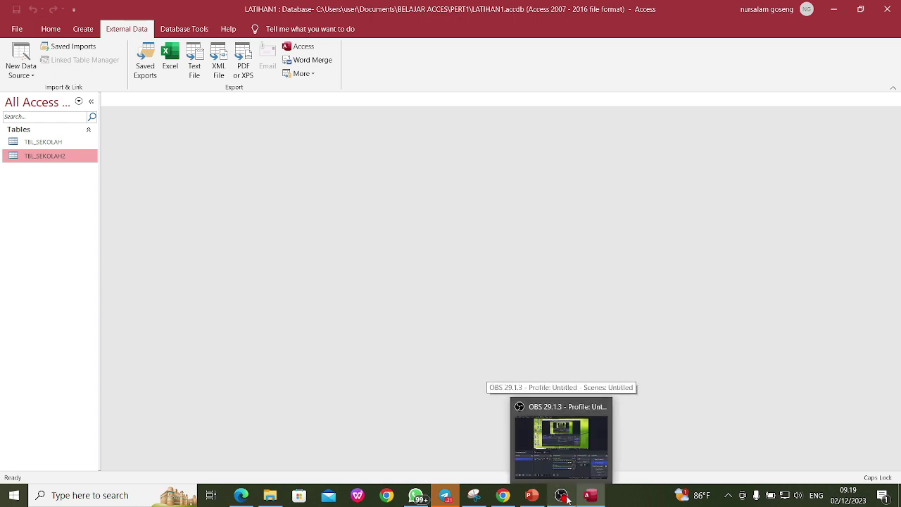